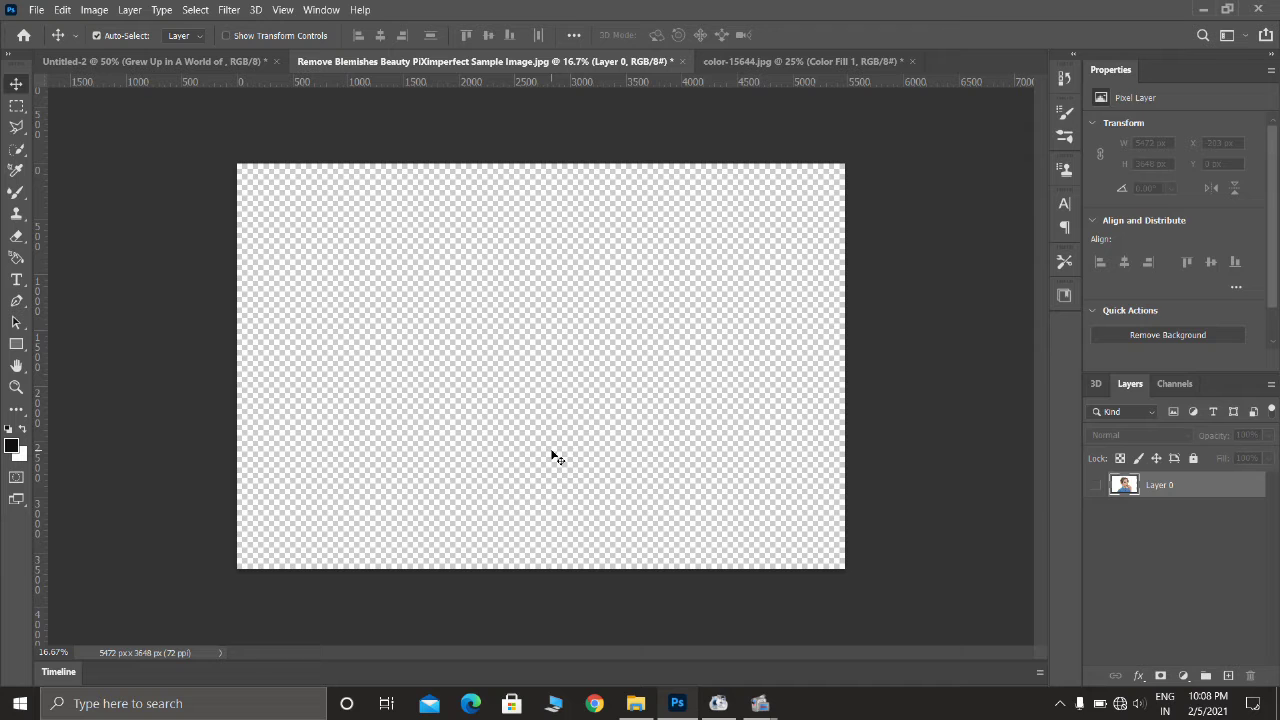
Step: Draw a black rectangle of about 3115 × 1237 px and move it to about X 1747.5, Y 975.5 px
{"action": "left_click", "coordinate": [16, 344]}
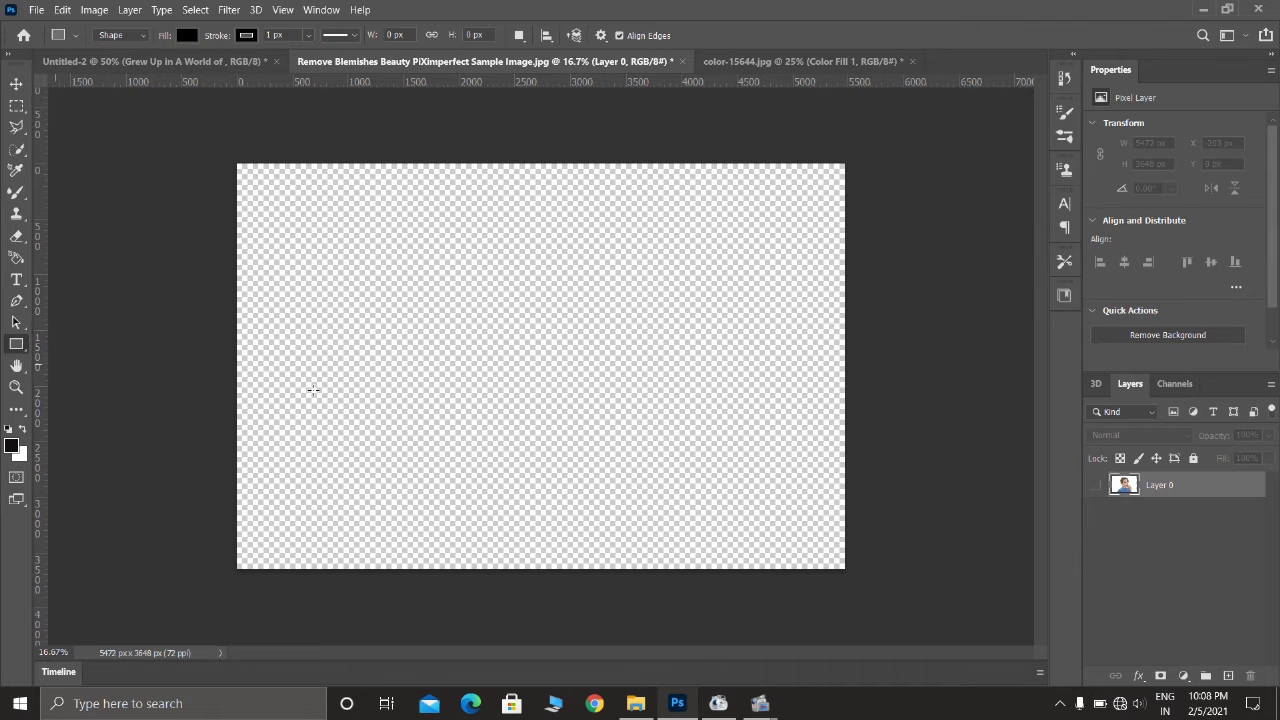
{"action": "left_click_drag", "start_coordinate": [427, 326], "coordinate": [598, 392]}
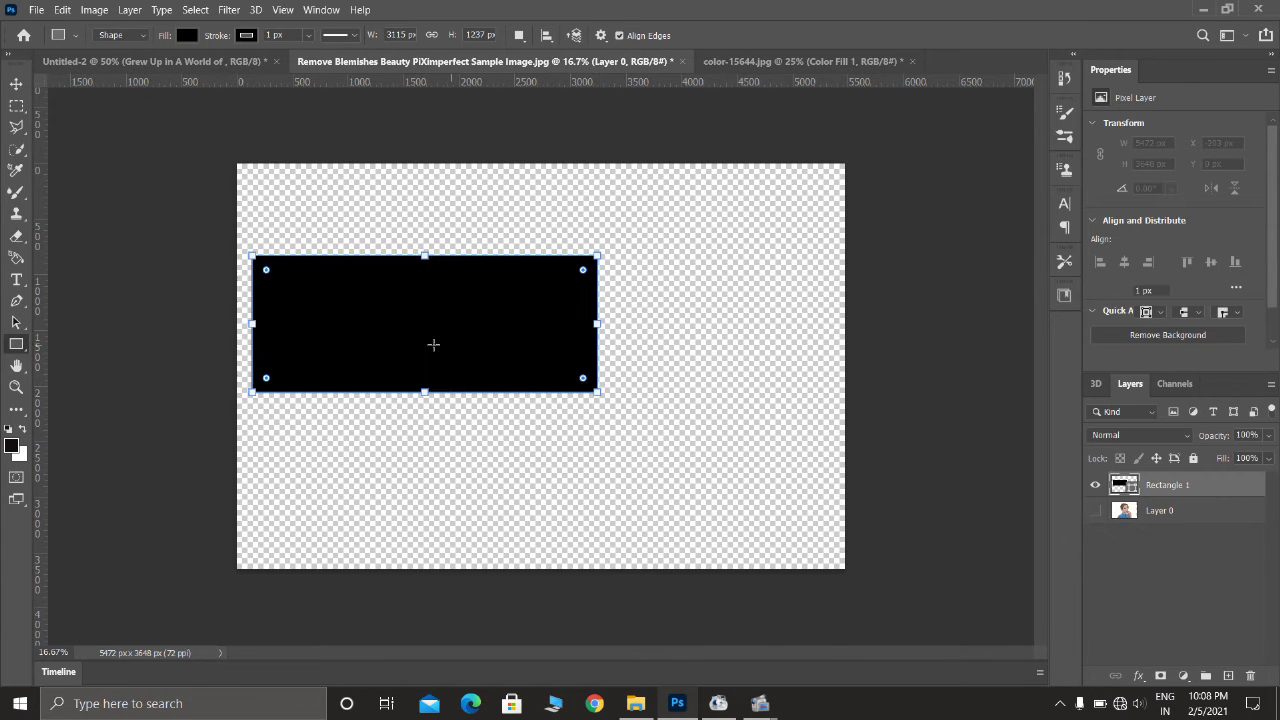
{"action": "key", "text": "v"}
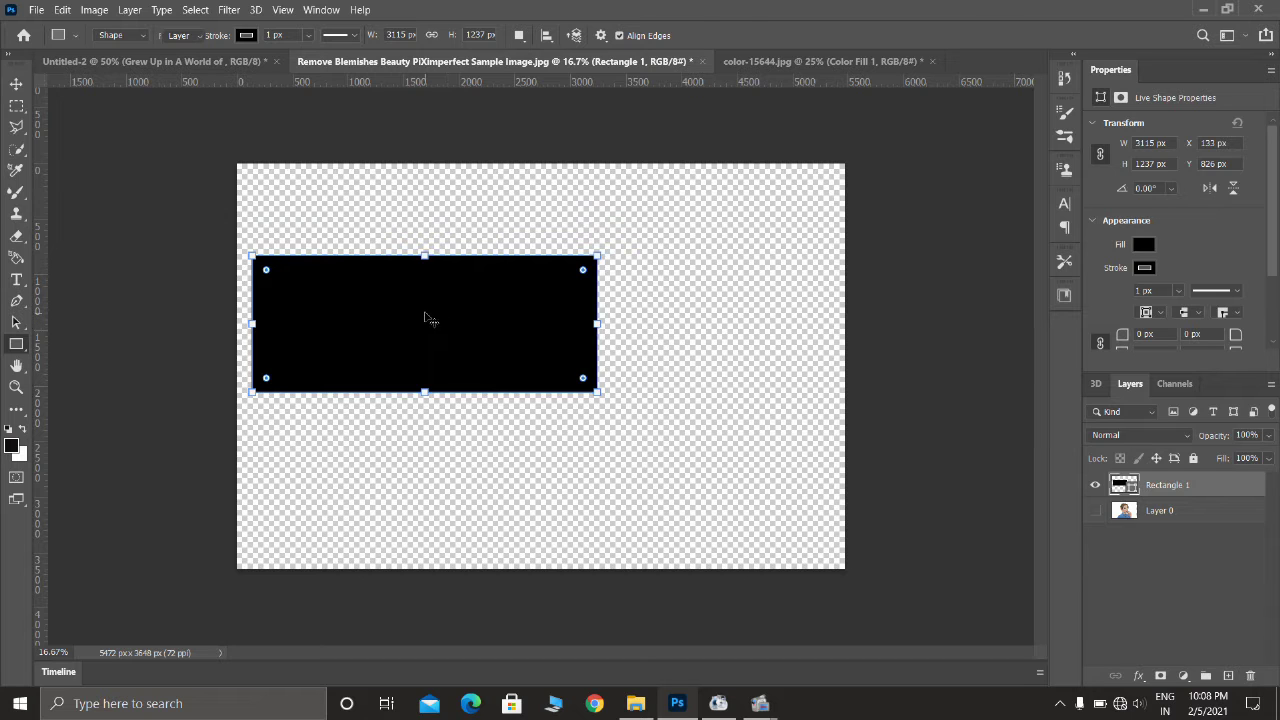
{"action": "left_click_drag", "start_coordinate": [423, 317], "coordinate": [604, 335]}
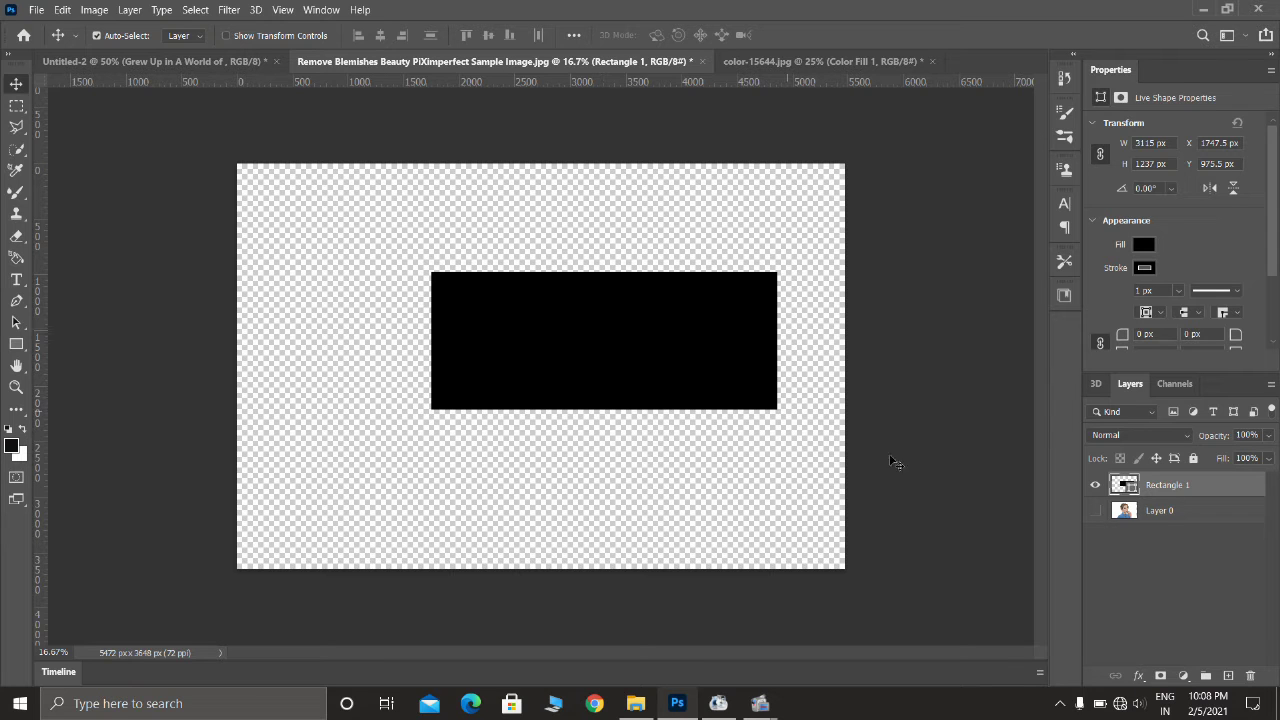
Step: Show the portrait in Layer 0 and reposition it to X 0, Y 0 px so it fills the canvas
{"action": "left_click", "coordinate": [1094, 511]}
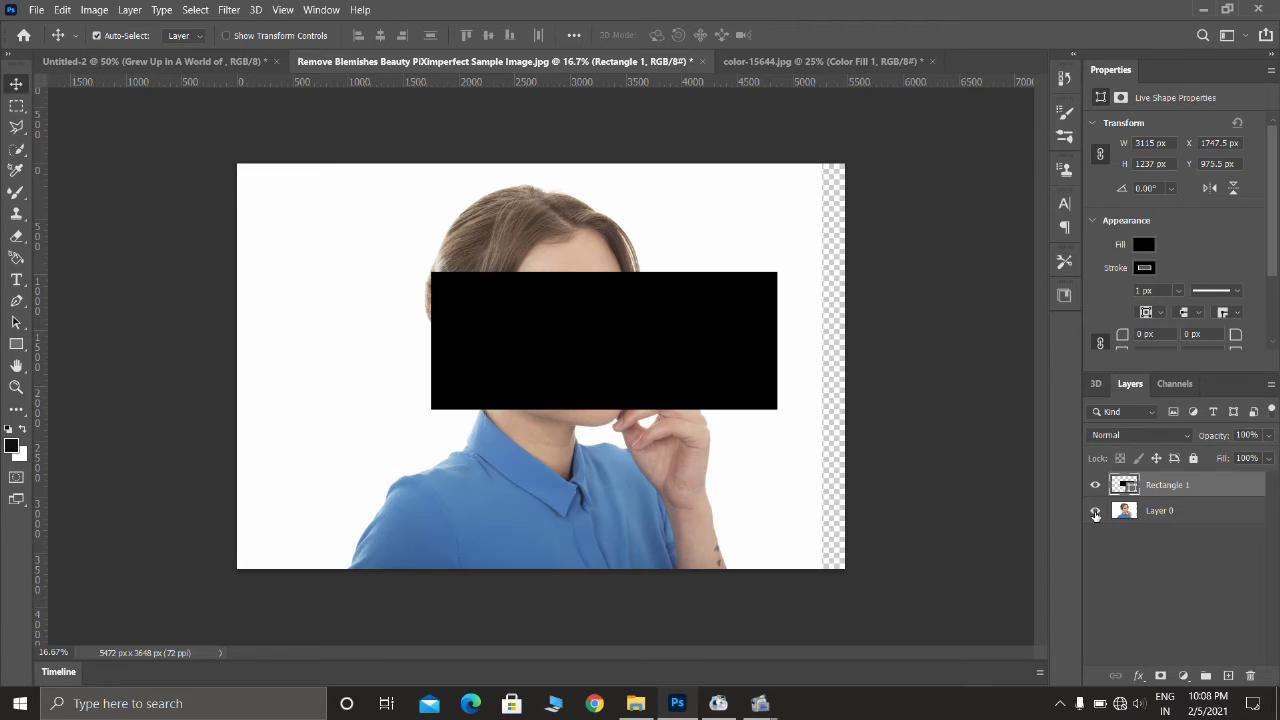
{"action": "left_click_drag", "start_coordinate": [655, 459], "coordinate": [718, 463]}
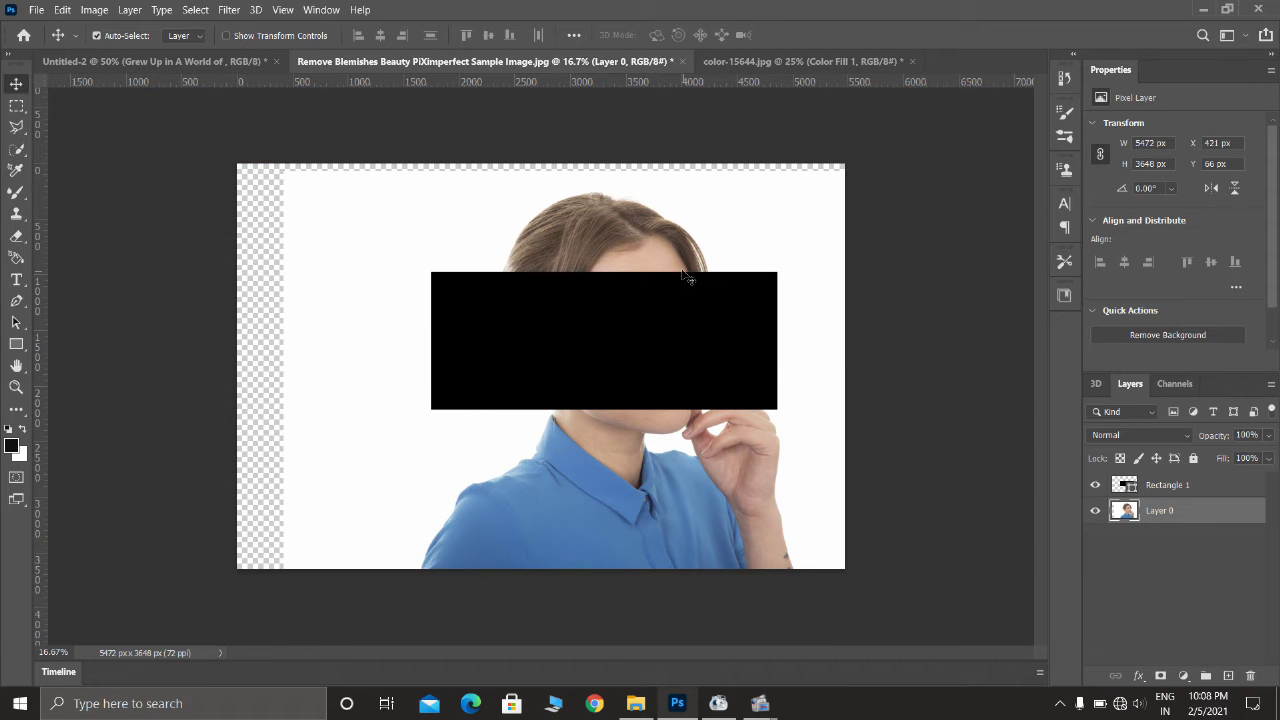
{"action": "left_click_drag", "start_coordinate": [680, 255], "coordinate": [618, 240]}
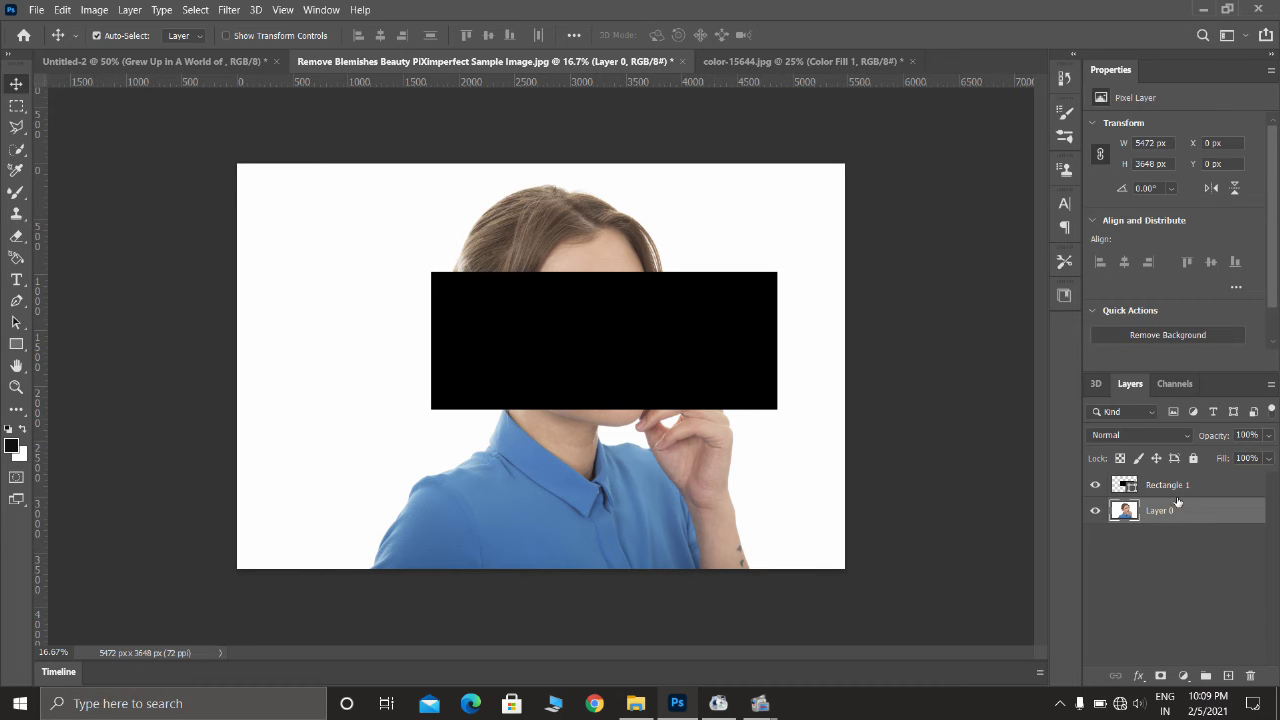
Step: Clip Layer 0 to the rectangle directly beneath it and shift the portrait inside the shape to about X 578, Y 300 px
{"action": "left_click_drag", "start_coordinate": [1184, 516], "coordinate": [1196, 482]}
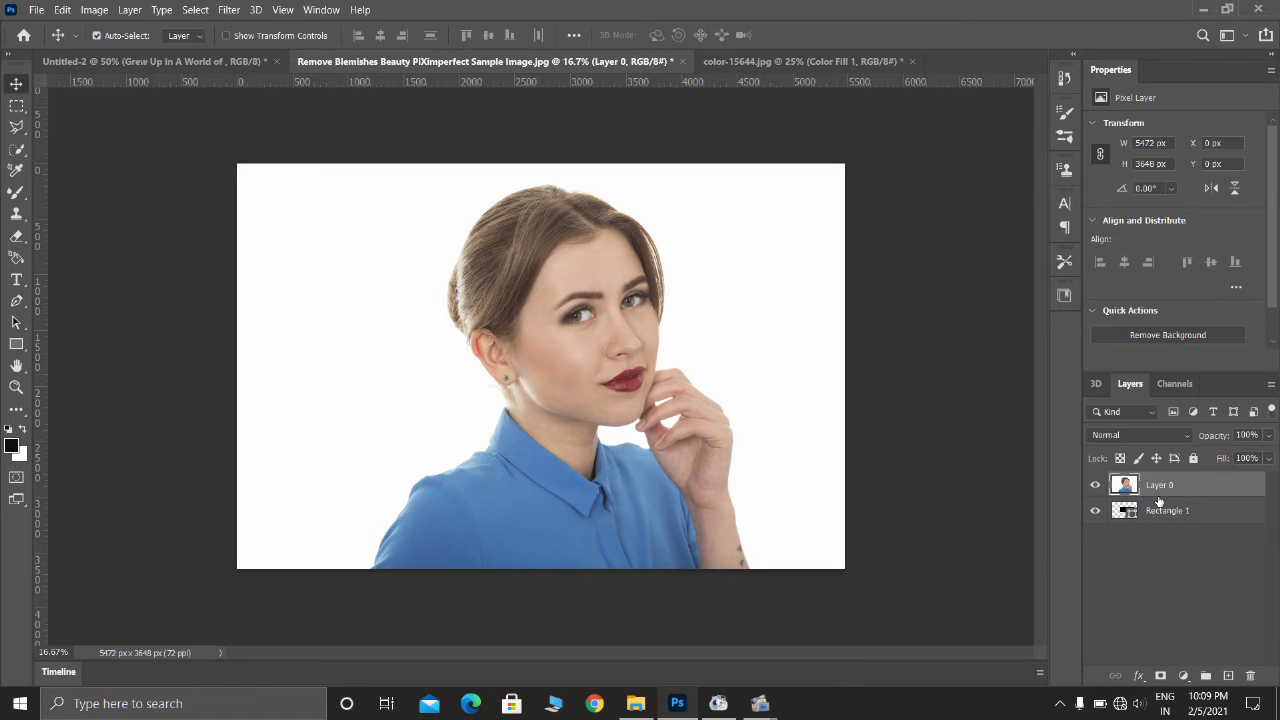
{"action": "mouse_move", "coordinate": [1158, 501]}
{"action": "left_mouse_down"}
{"action": "mouse_move", "coordinate": [1150, 490]}
{"action": "mouse_move", "coordinate": [1146, 505]}
{"action": "mouse_move", "coordinate": [1152, 492]}
{"action": "left_mouse_up"}
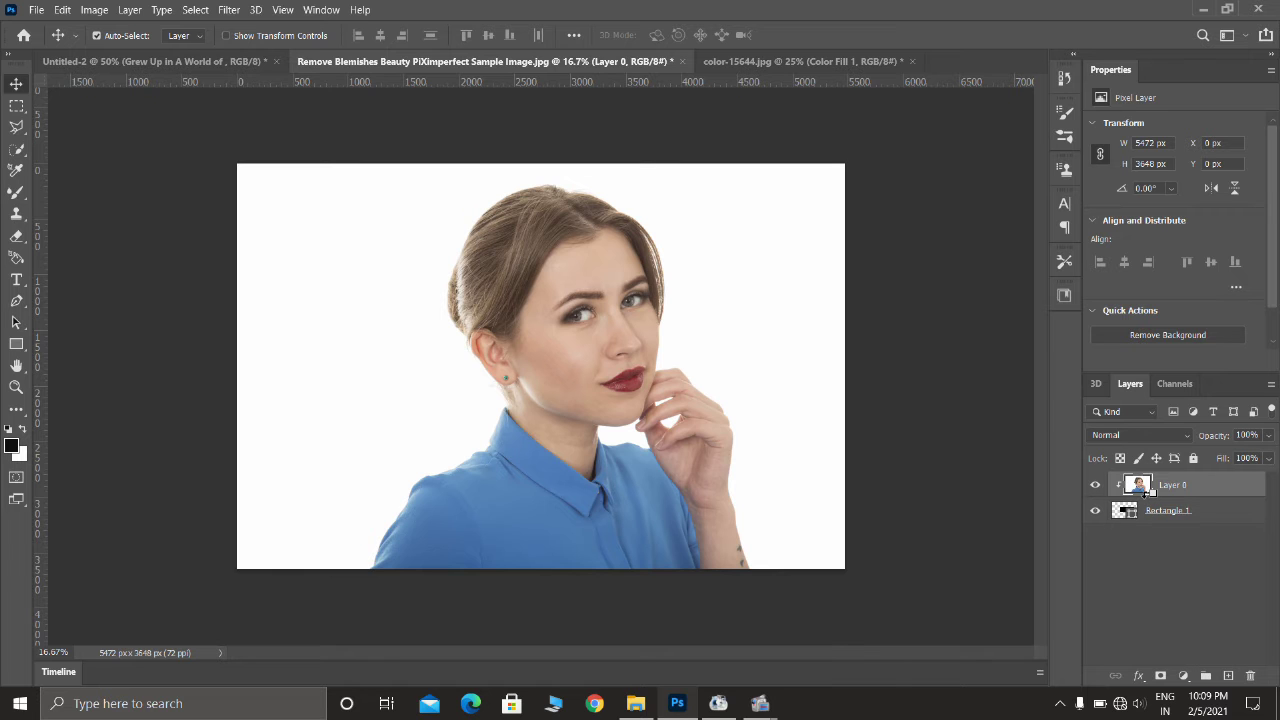
{"action": "left_click", "coordinate": [1146, 496], "text": "alt"}
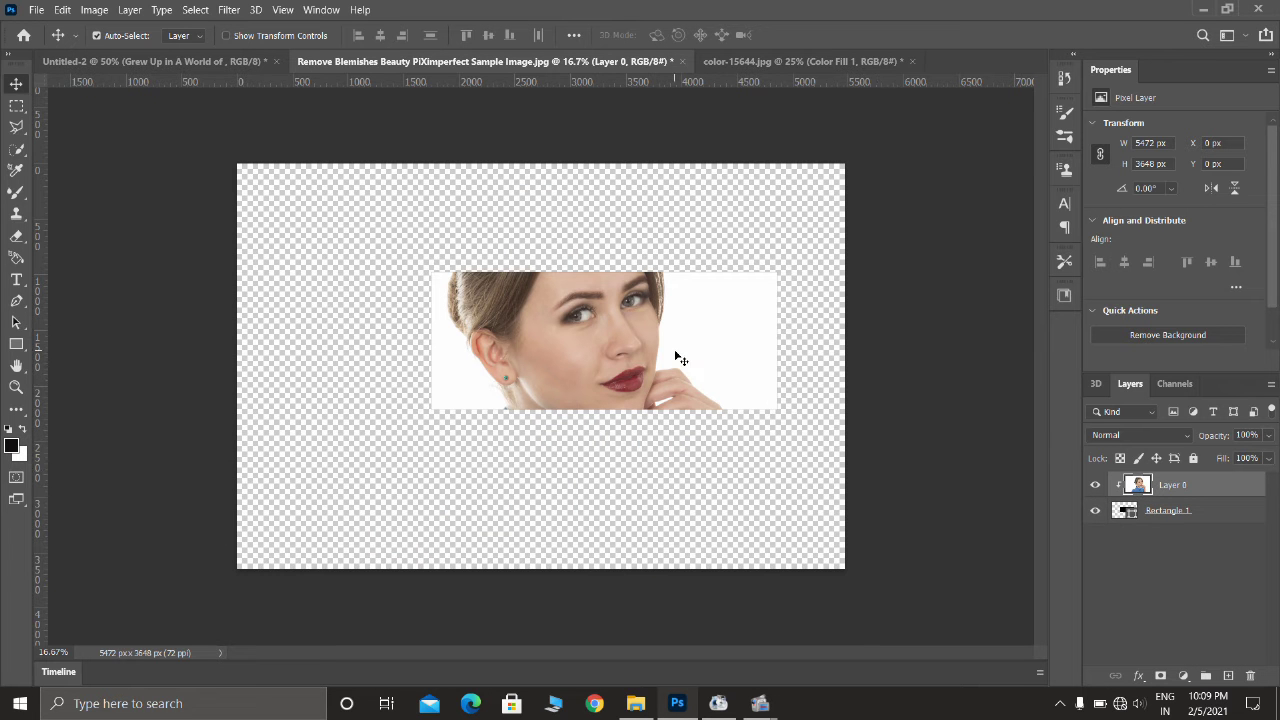
{"action": "mouse_move", "coordinate": [677, 357]}
{"action": "left_mouse_down"}
{"action": "mouse_move", "coordinate": [691, 358]}
{"action": "mouse_move", "coordinate": [696, 381]}
{"action": "mouse_move", "coordinate": [692, 364]}
{"action": "left_mouse_up"}
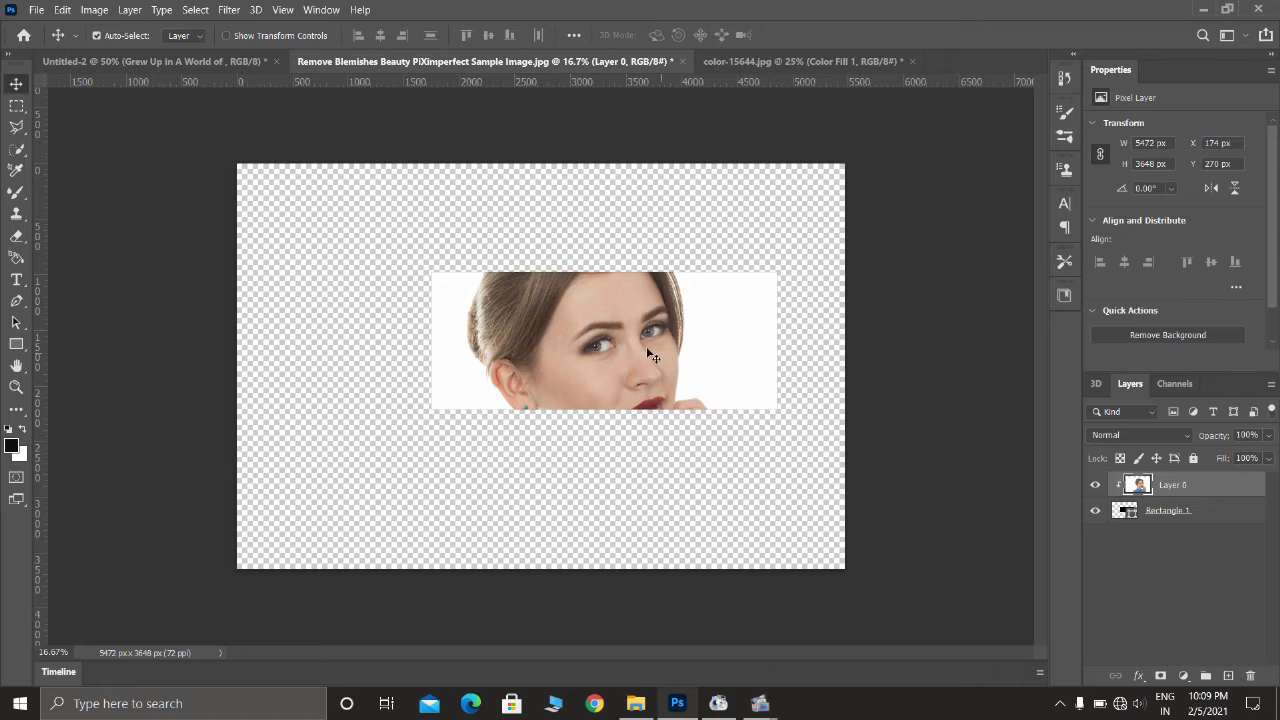
{"action": "left_click_drag", "start_coordinate": [638, 350], "coordinate": [677, 353]}
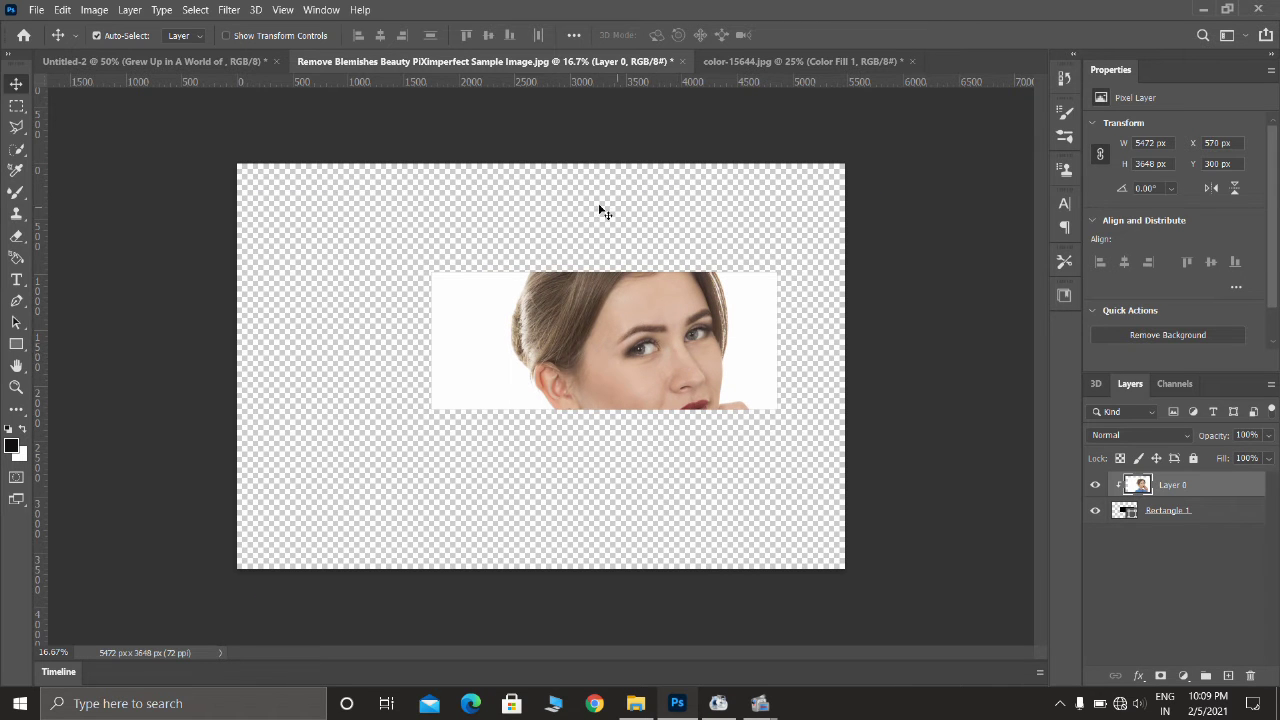
Step: In the color-15644.jpg document, release the clipping mask of the photo in Layer 0
{"action": "left_click", "coordinate": [751, 66]}
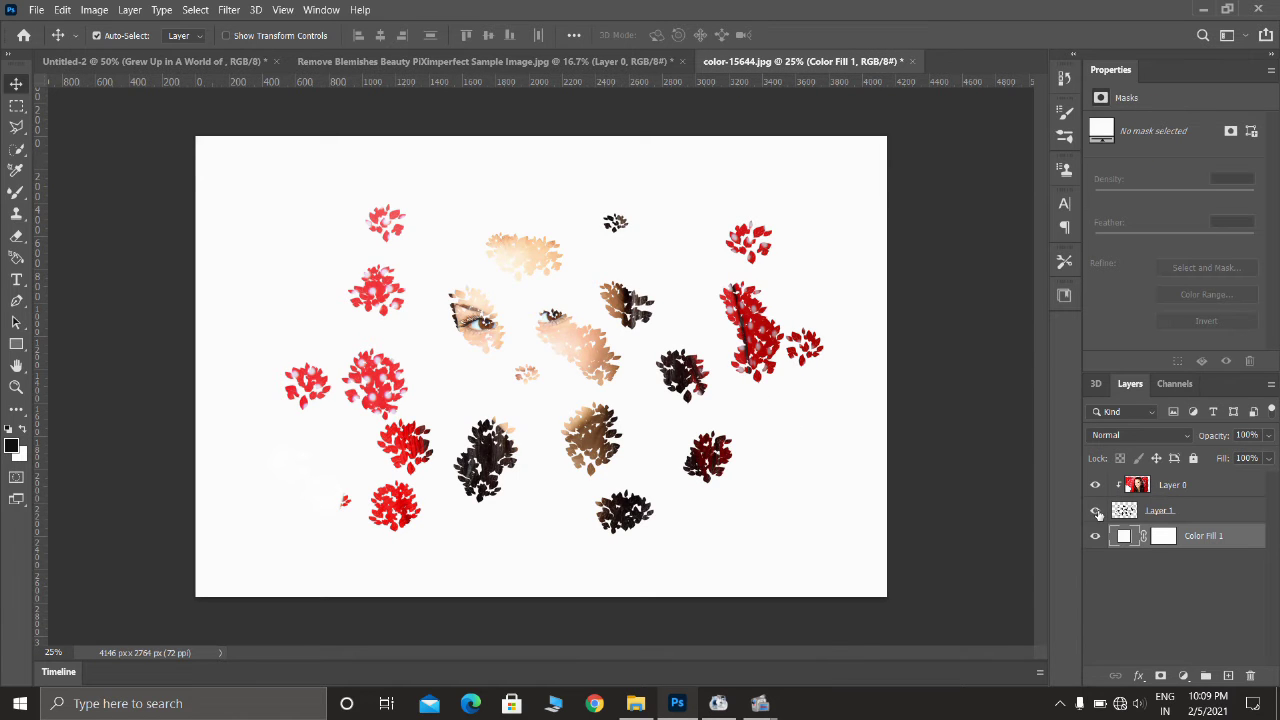
{"action": "left_click", "coordinate": [1095, 511]}
{"action": "left_click", "coordinate": [1095, 511]}
{"action": "left_click", "coordinate": [1148, 492]}
{"action": "key", "text": "ctrl+alt+g"}
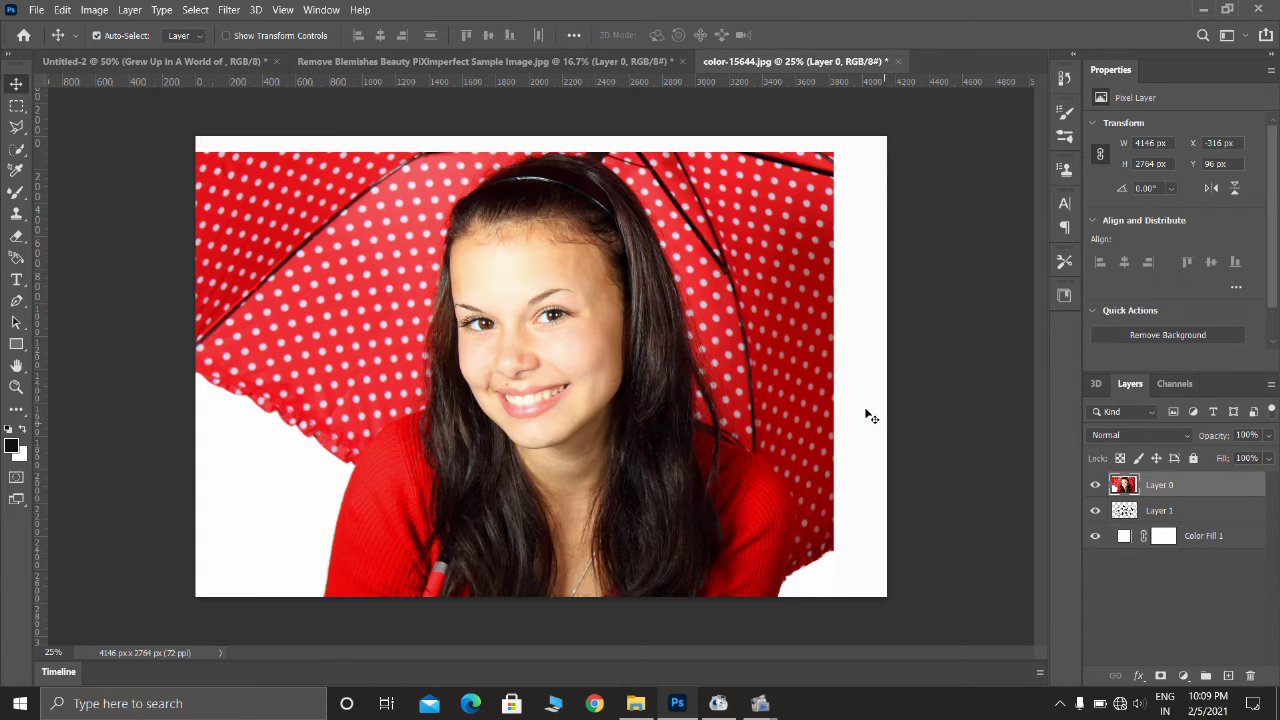
Step: Place Layer 0 below Layer 1 and hide both layers so only the white color fill shows
{"action": "left_click_drag", "start_coordinate": [1183, 494], "coordinate": [1192, 527]}
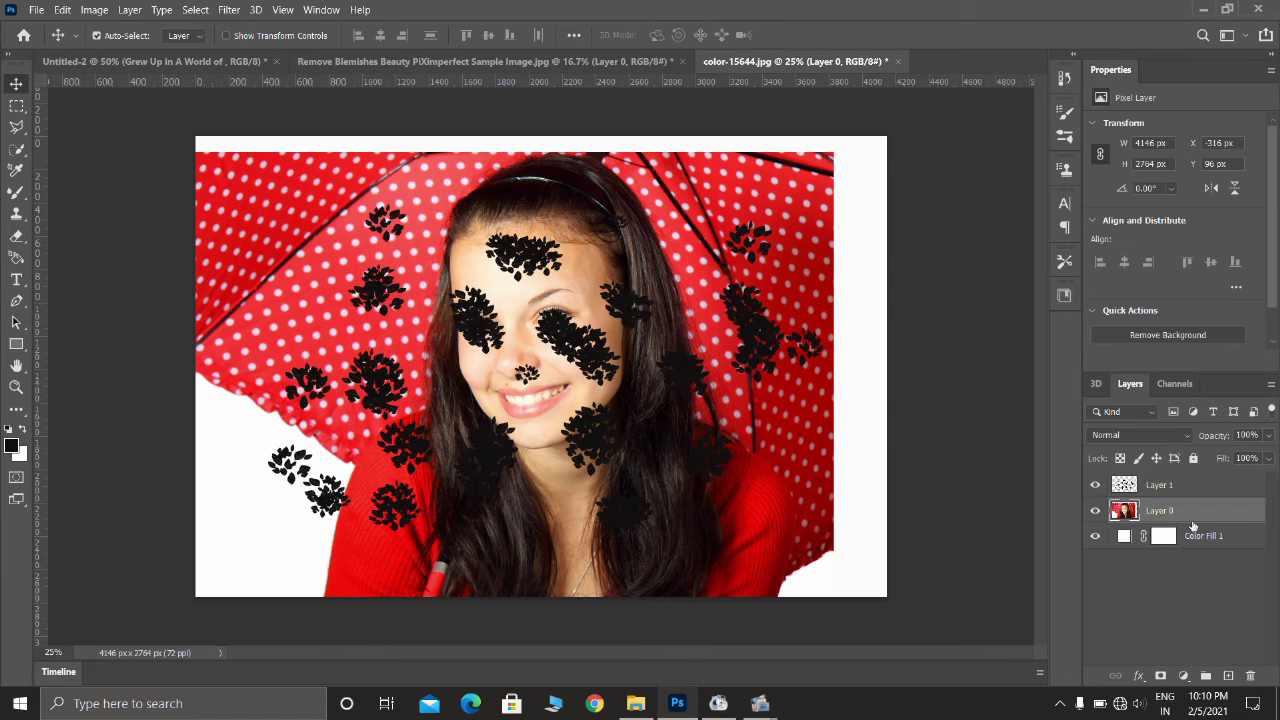
{"action": "left_click", "coordinate": [1094, 511]}
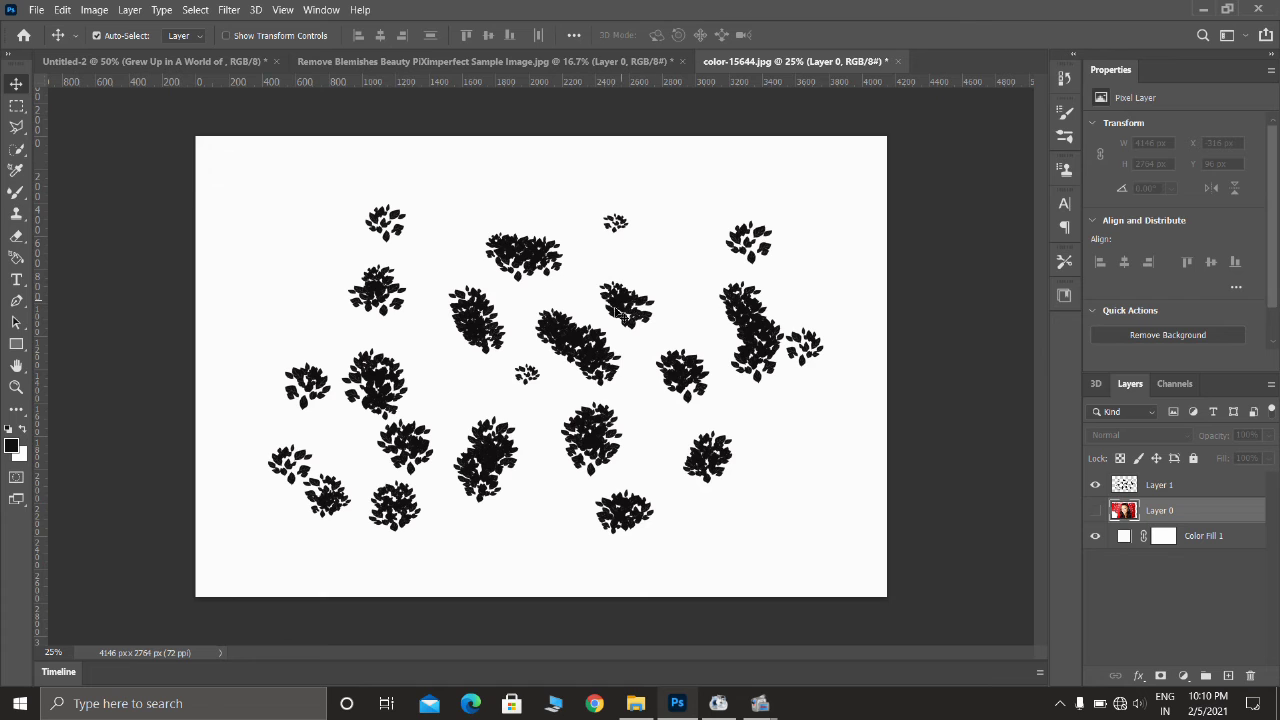
{"action": "key", "text": "u"}
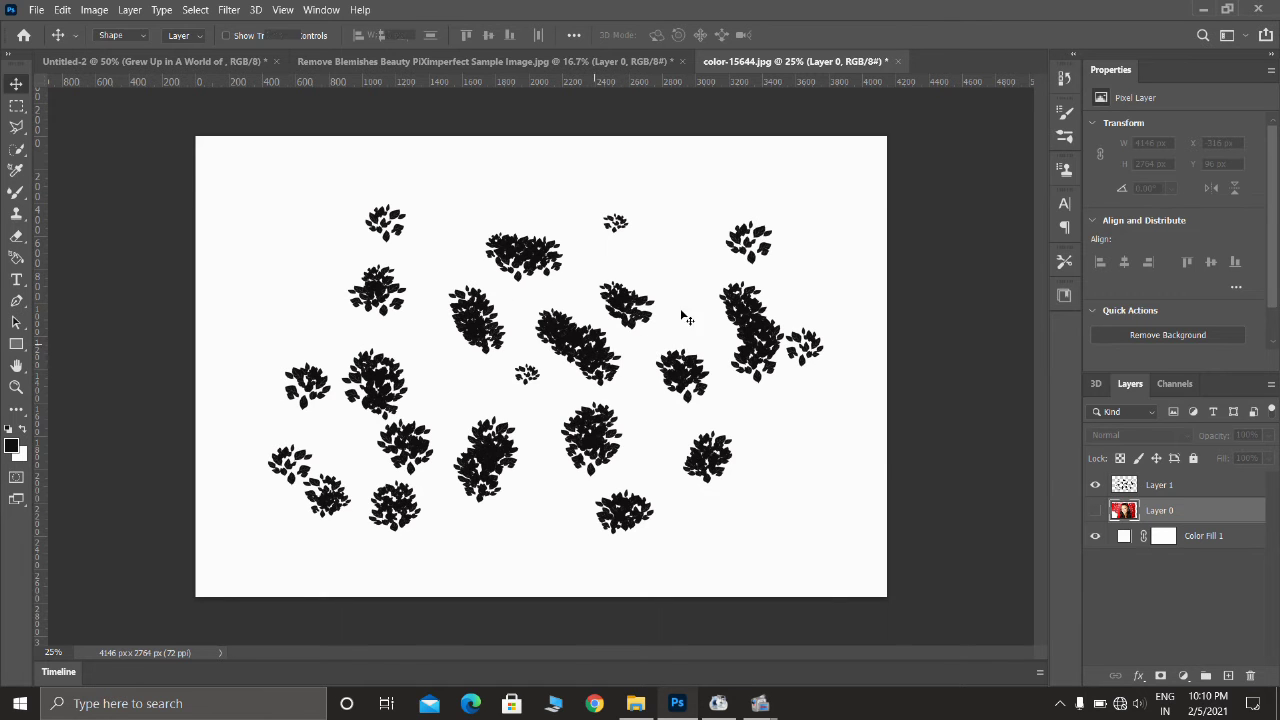
{"action": "left_click", "coordinate": [1099, 488]}
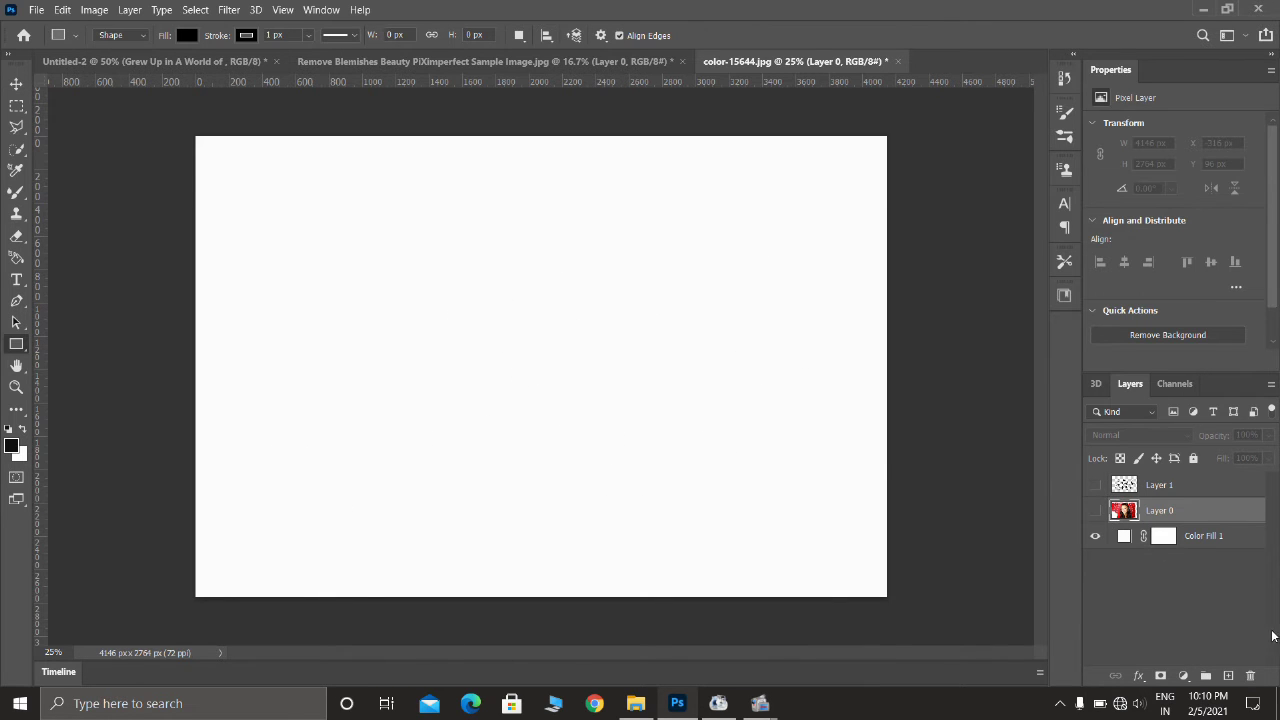
Step: Add a new layer and paint black leaf clusters scattered across the canvas with the 306 px leaf-shaped mixer brush
{"action": "left_click", "coordinate": [1229, 676]}
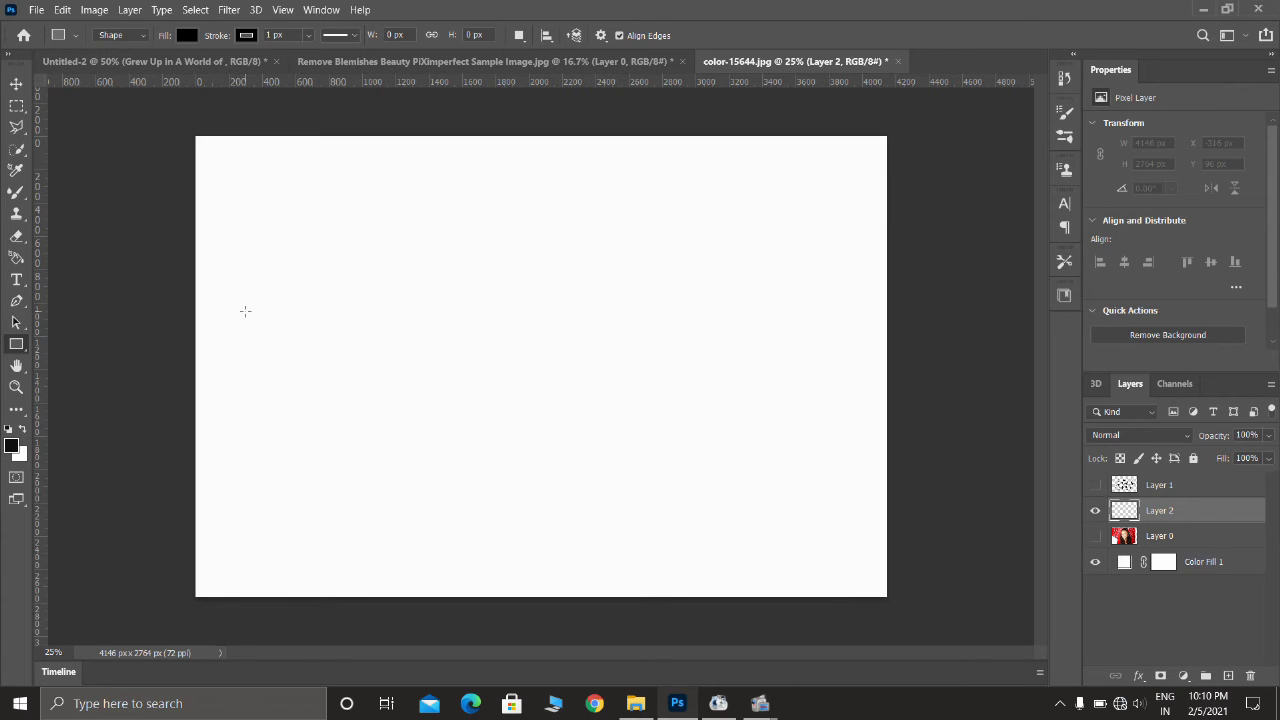
{"action": "key", "text": "b"}
{"action": "mouse_move", "coordinate": [457, 280]}
{"action": "left_mouse_down"}
{"action": "mouse_move", "coordinate": [466, 366]}
{"action": "mouse_move", "coordinate": [532, 382]}
{"action": "left_mouse_up"}
{"action": "left_click", "coordinate": [612, 304]}
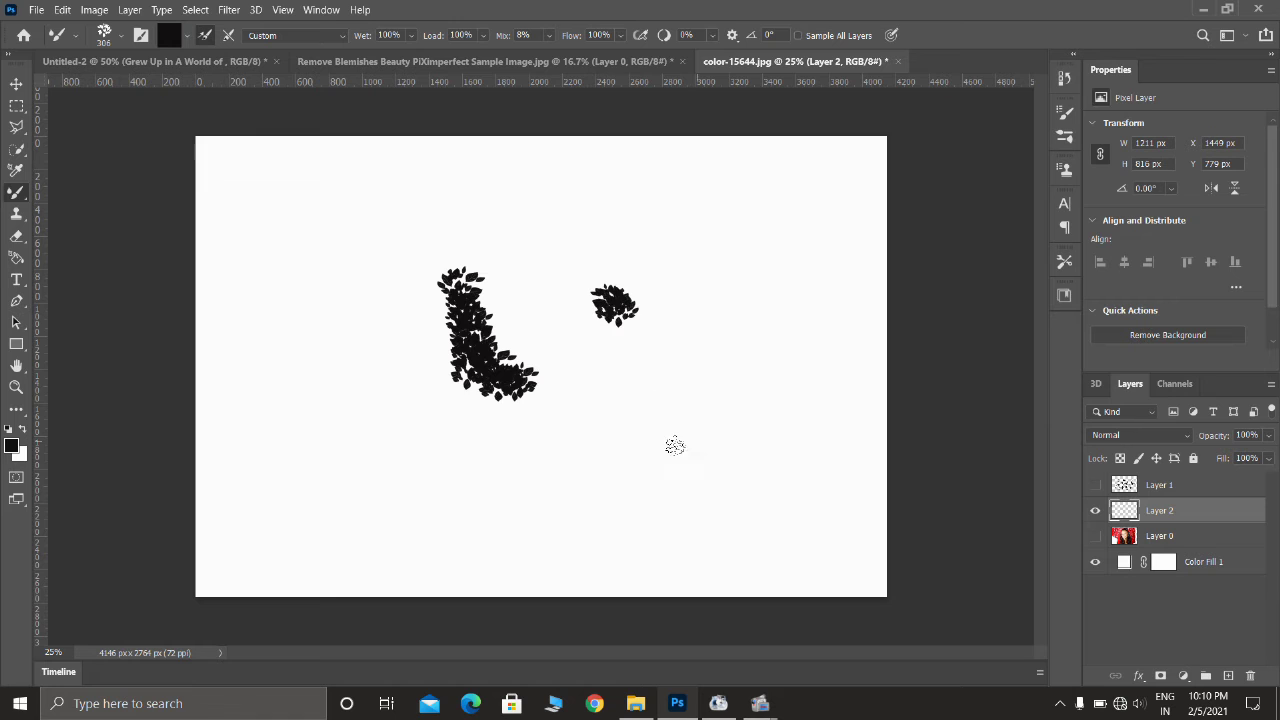
{"action": "left_click", "coordinate": [694, 442]}
{"action": "left_click", "coordinate": [492, 437]}
{"action": "left_click", "coordinate": [391, 396]}
{"action": "left_click", "coordinate": [391, 292]}
{"action": "left_click", "coordinate": [542, 240]}
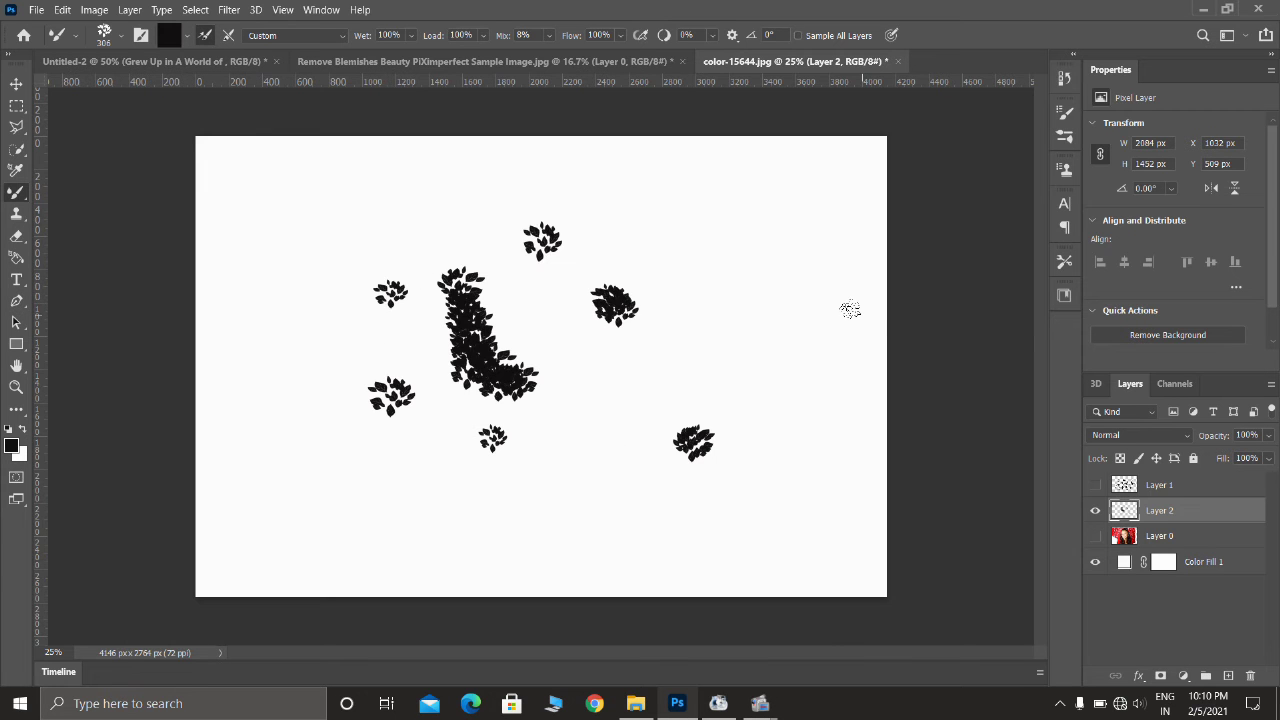
{"action": "left_click", "coordinate": [858, 312]}
{"action": "left_click", "coordinate": [810, 447]}
{"action": "left_click", "coordinate": [685, 486]}
{"action": "left_click", "coordinate": [638, 385]}
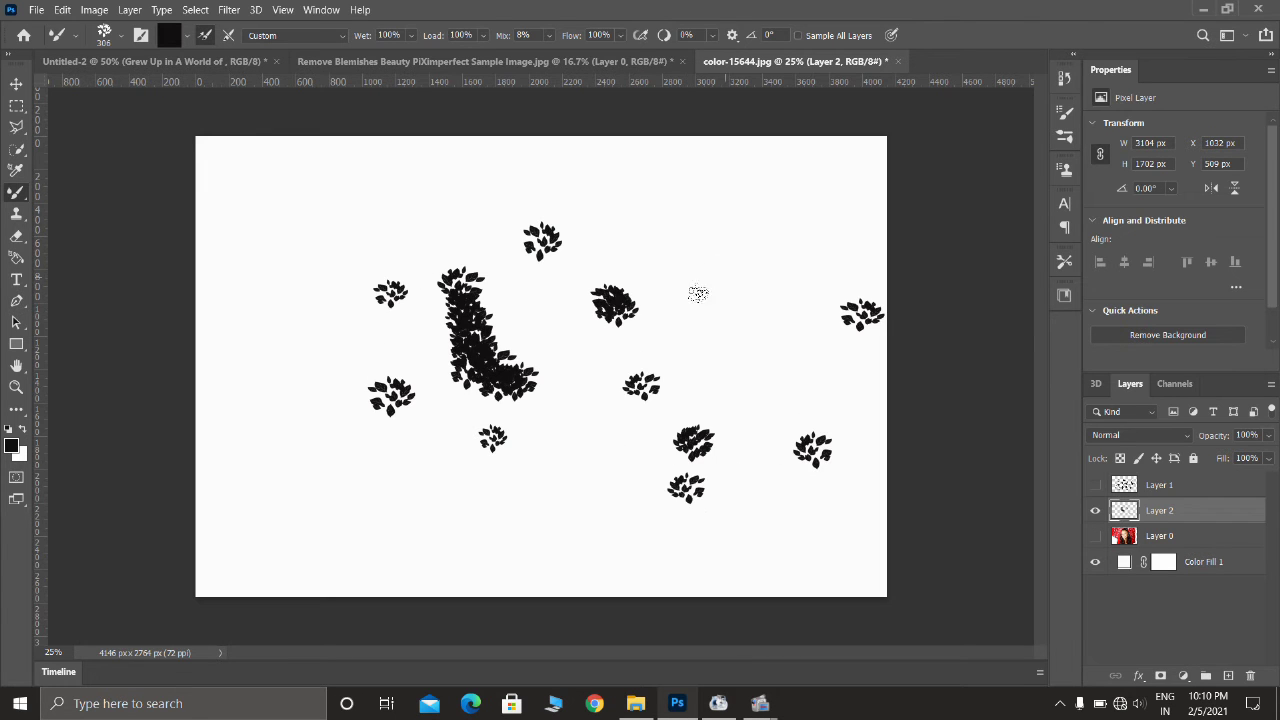
{"action": "left_click", "coordinate": [725, 276]}
{"action": "left_click", "coordinate": [589, 341]}
{"action": "left_click", "coordinate": [546, 430]}
{"action": "left_click", "coordinate": [481, 458]}
{"action": "left_click", "coordinate": [657, 492]}
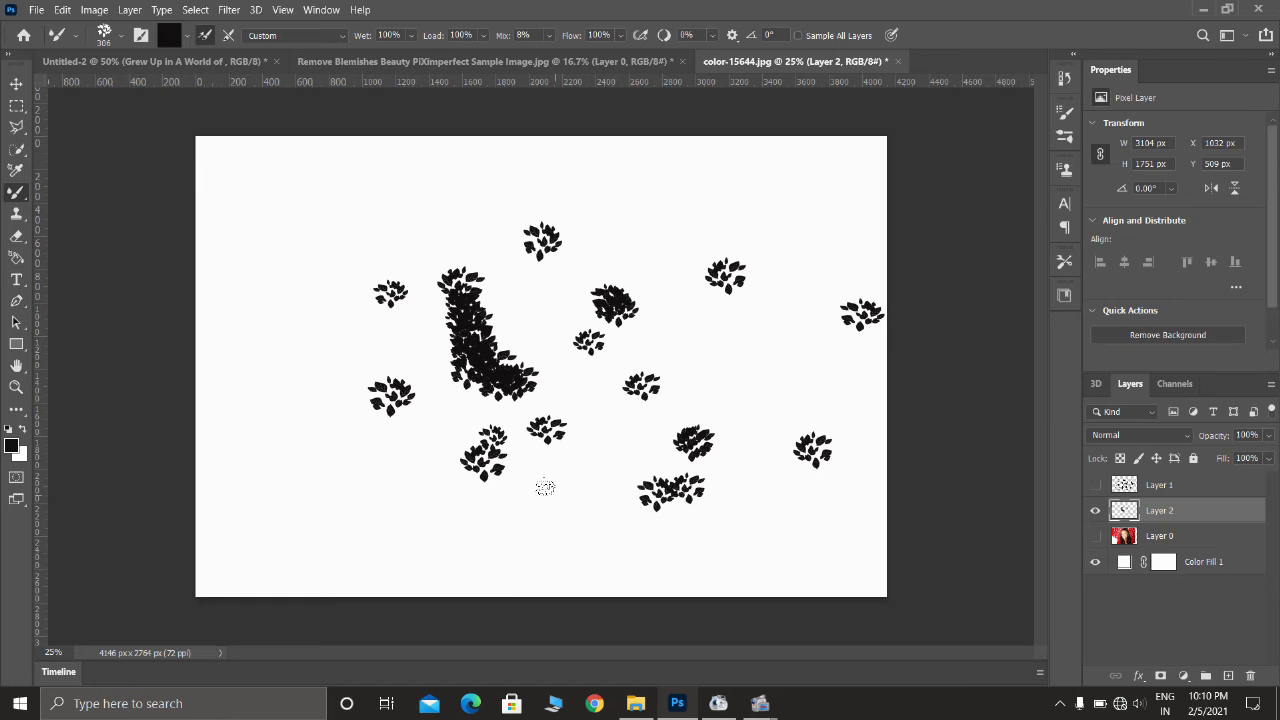
{"action": "left_click", "coordinate": [545, 487]}
Step: Show Layer 0, clip it to the painted leaves directly beneath it, and shift the photo to about X -264, Y 60 px
{"action": "left_click", "coordinate": [1185, 537]}
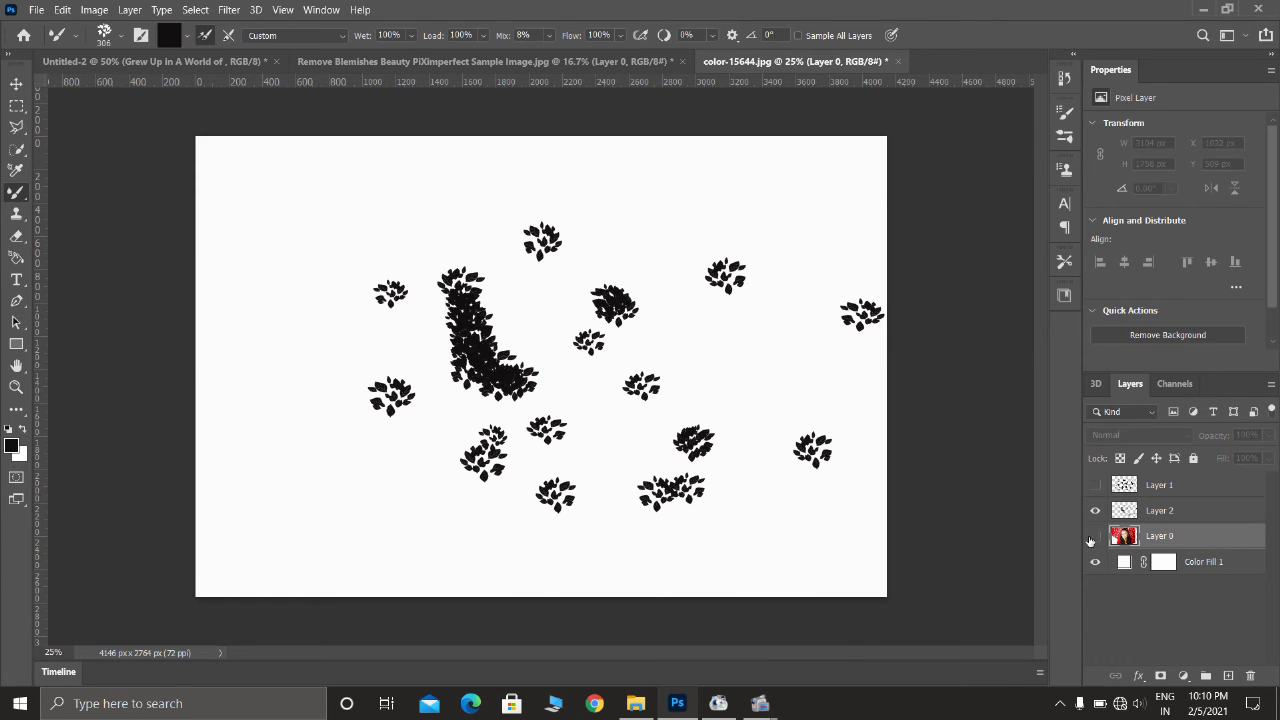
{"action": "left_click", "coordinate": [1095, 537]}
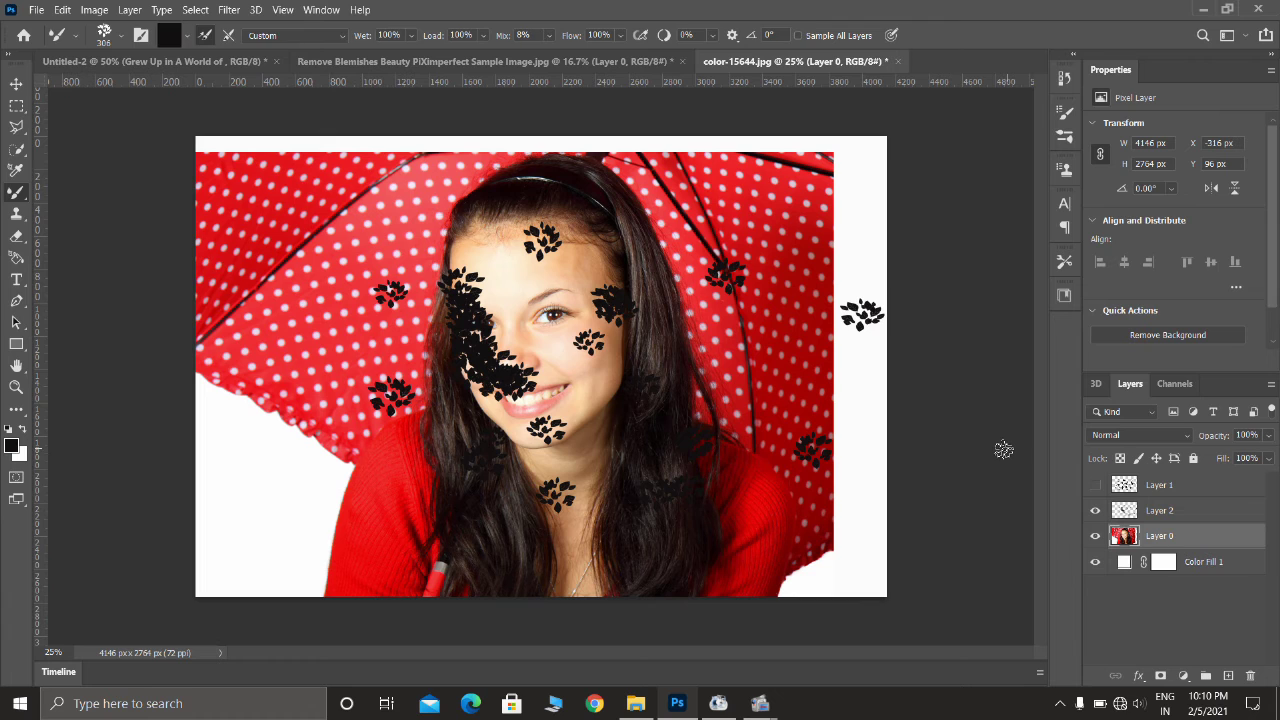
{"action": "key", "text": "v"}
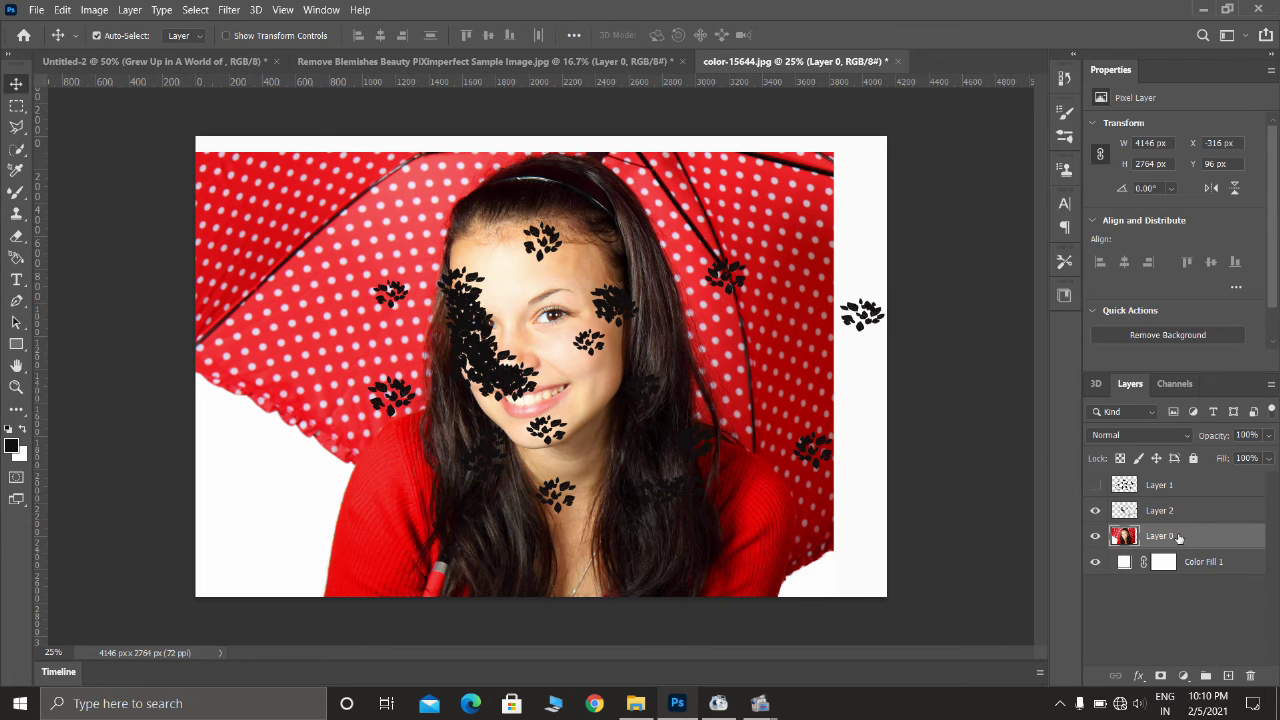
{"action": "left_click_drag", "start_coordinate": [1178, 538], "coordinate": [1180, 510]}
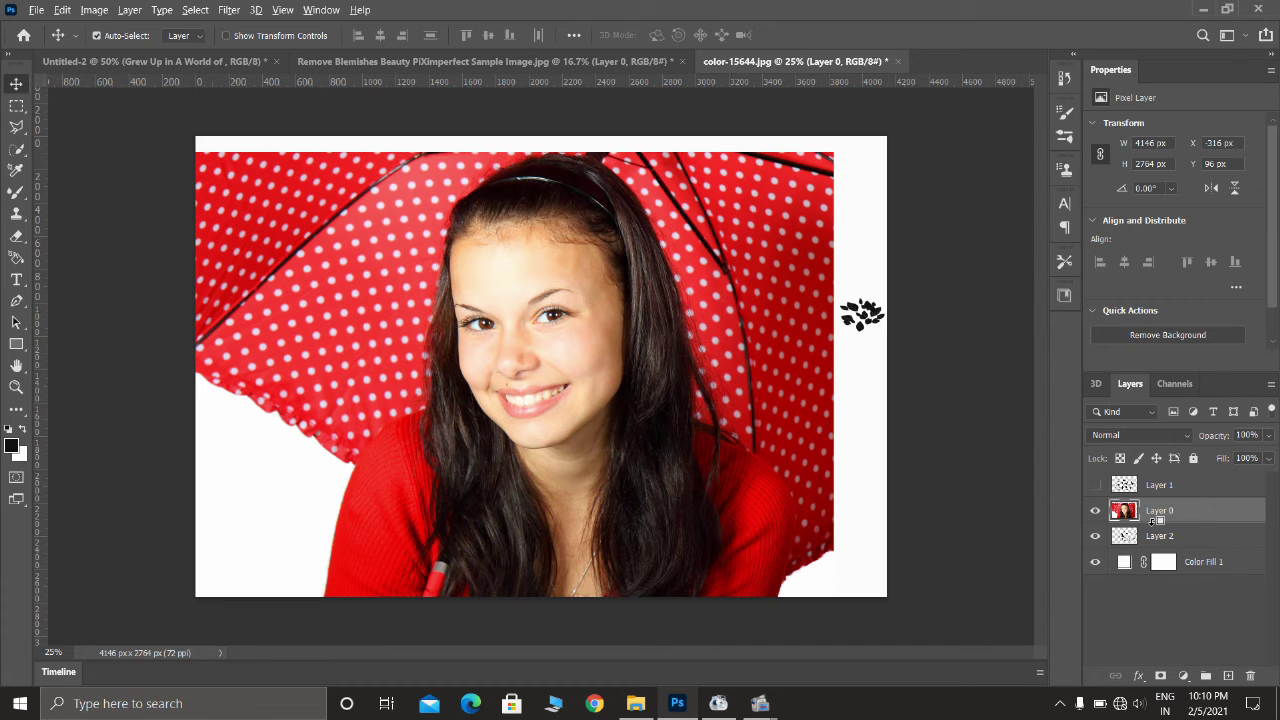
{"action": "left_click", "coordinate": [1150, 522], "text": "alt"}
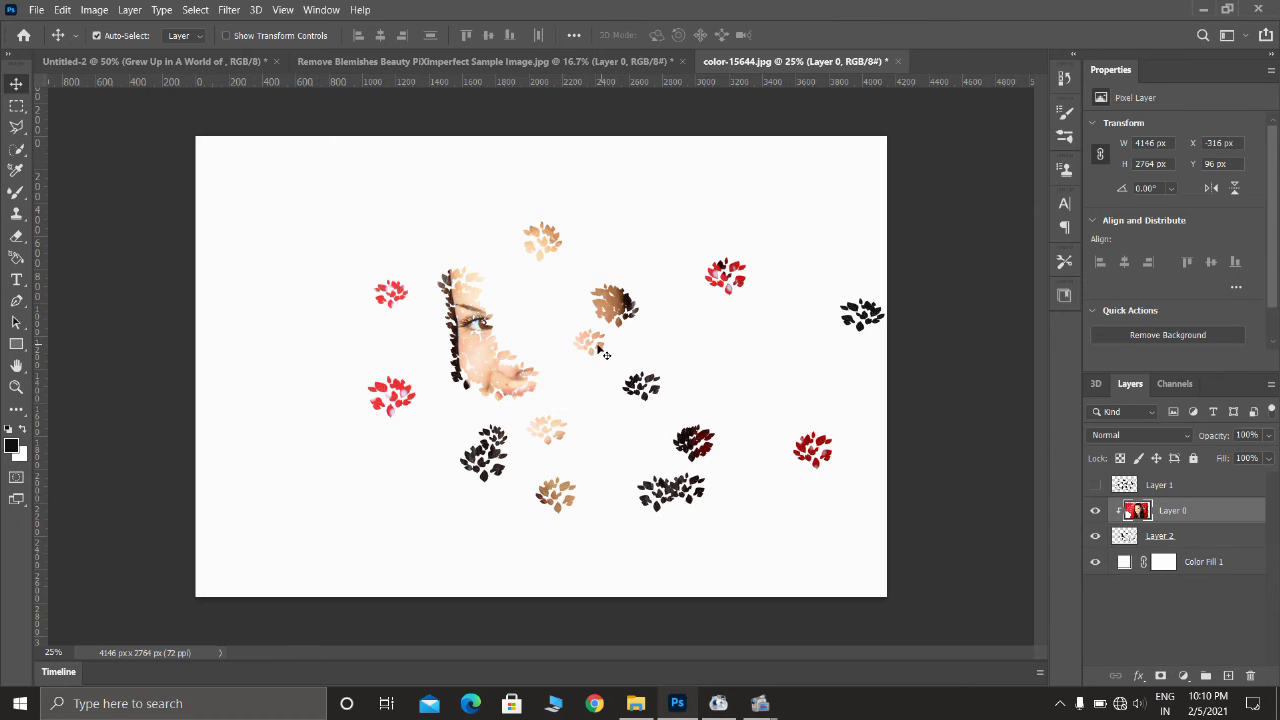
{"action": "mouse_move", "coordinate": [583, 310]}
{"action": "left_mouse_down"}
{"action": "mouse_move", "coordinate": [635, 332]}
{"action": "mouse_move", "coordinate": [634, 315]}
{"action": "mouse_move", "coordinate": [600, 336]}
{"action": "mouse_move", "coordinate": [620, 307]}
{"action": "mouse_move", "coordinate": [607, 305]}
{"action": "left_mouse_up"}
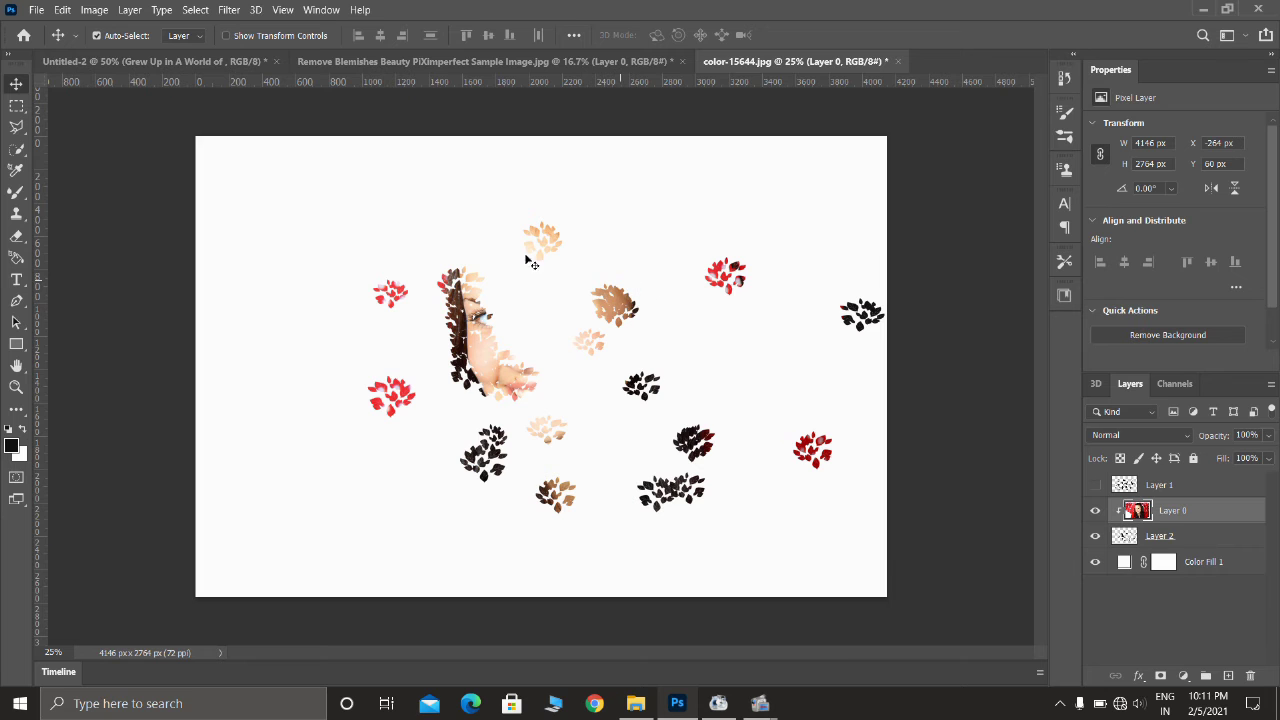
Step: In the Untitled-2 document, place the girl-139353 copy layer above the "Grew Up in A World of" text and clip it to the text
{"action": "left_click", "coordinate": [176, 66]}
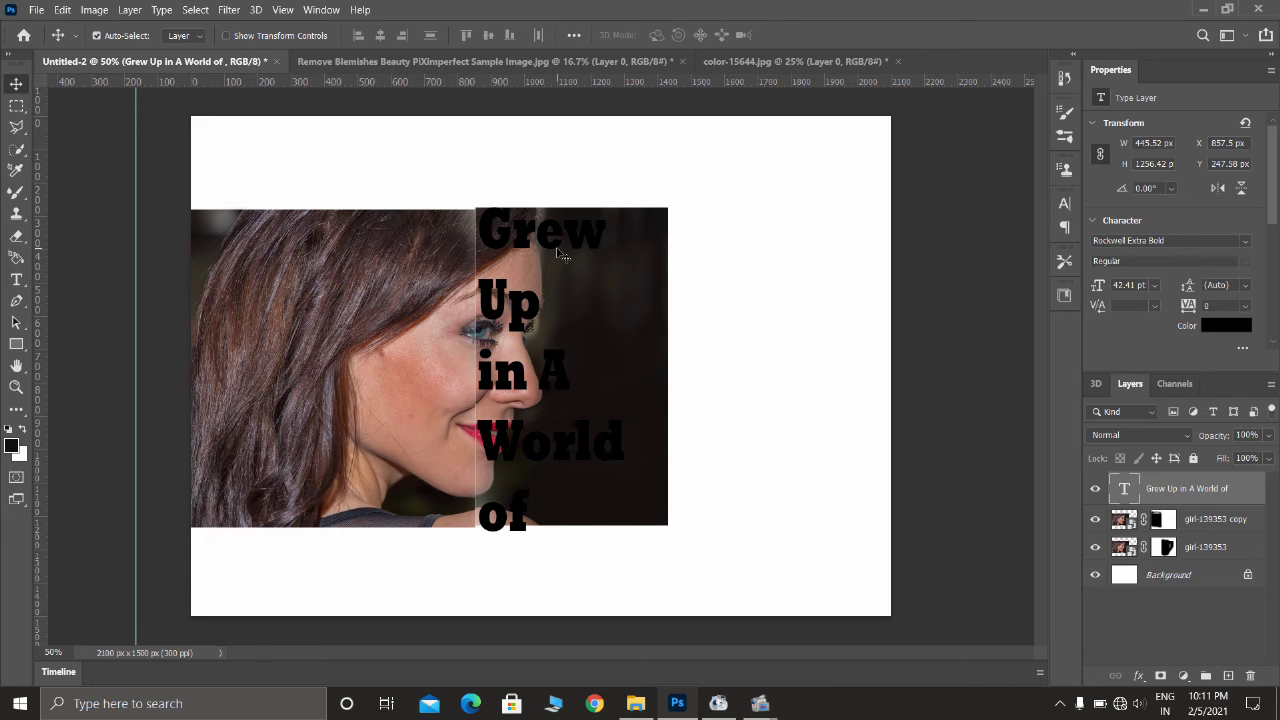
{"action": "left_click", "coordinate": [1222, 519]}
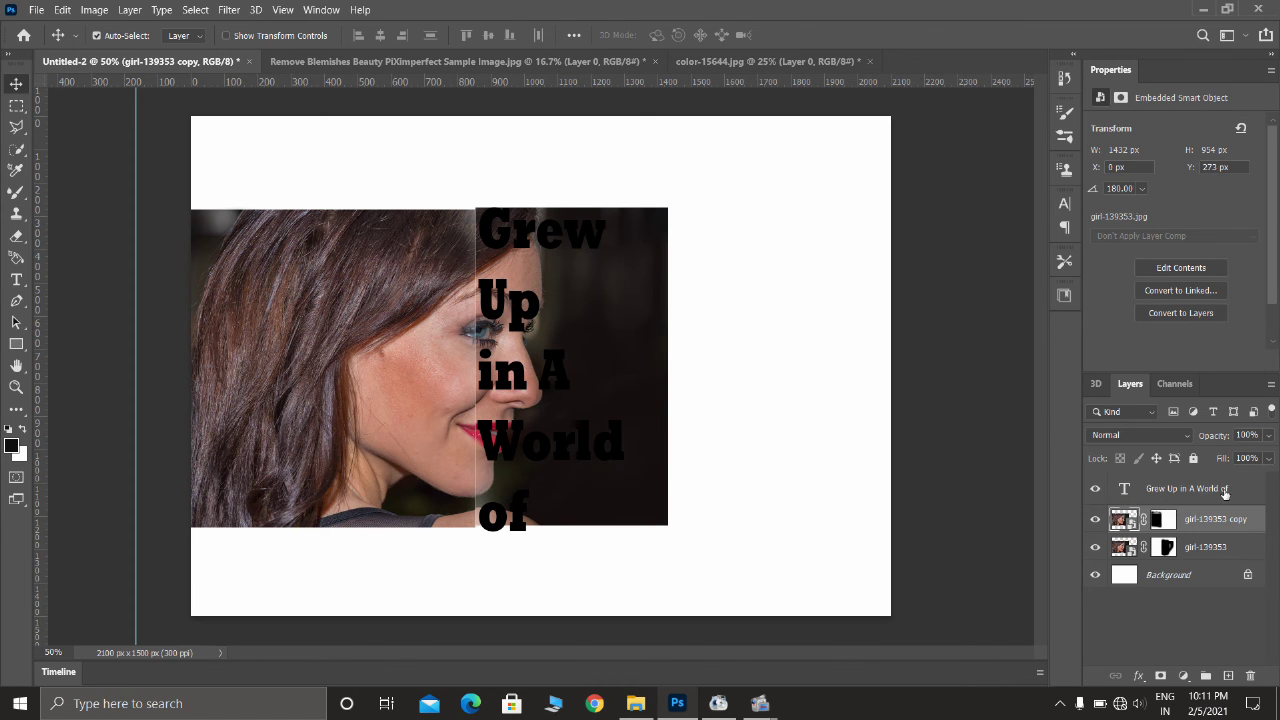
{"action": "left_click_drag", "start_coordinate": [1225, 519], "coordinate": [1222, 484]}
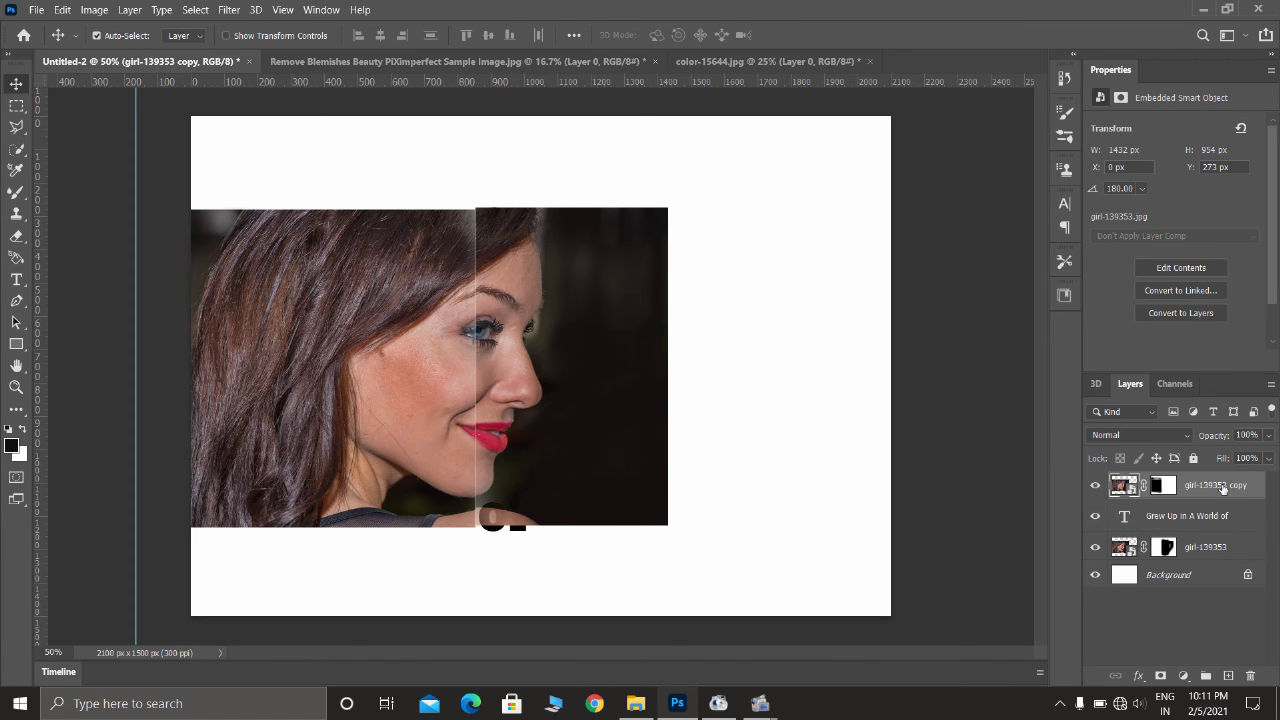
{"action": "left_click", "coordinate": [1155, 498], "text": "alt"}
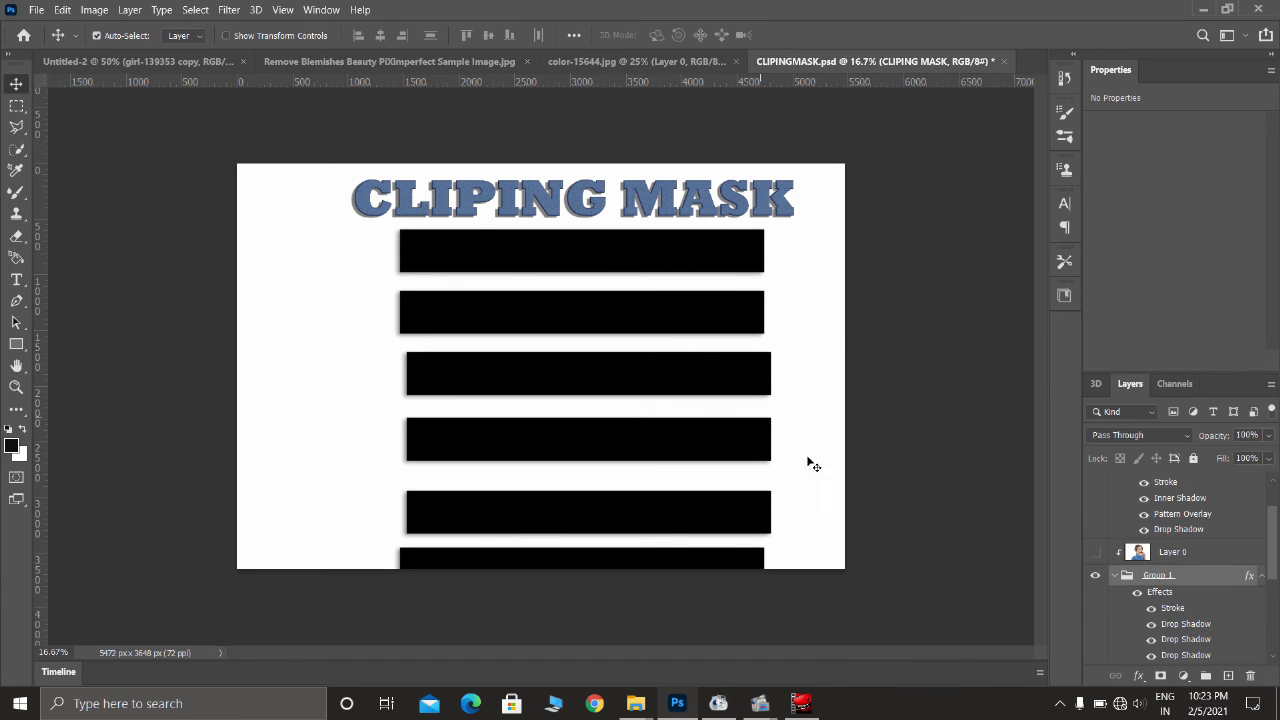
Step: In the CLIPINGMASK.psd document, show the portrait in Layer 0 that is clipped to the group of black bars
{"action": "left_click", "coordinate": [1094, 555]}
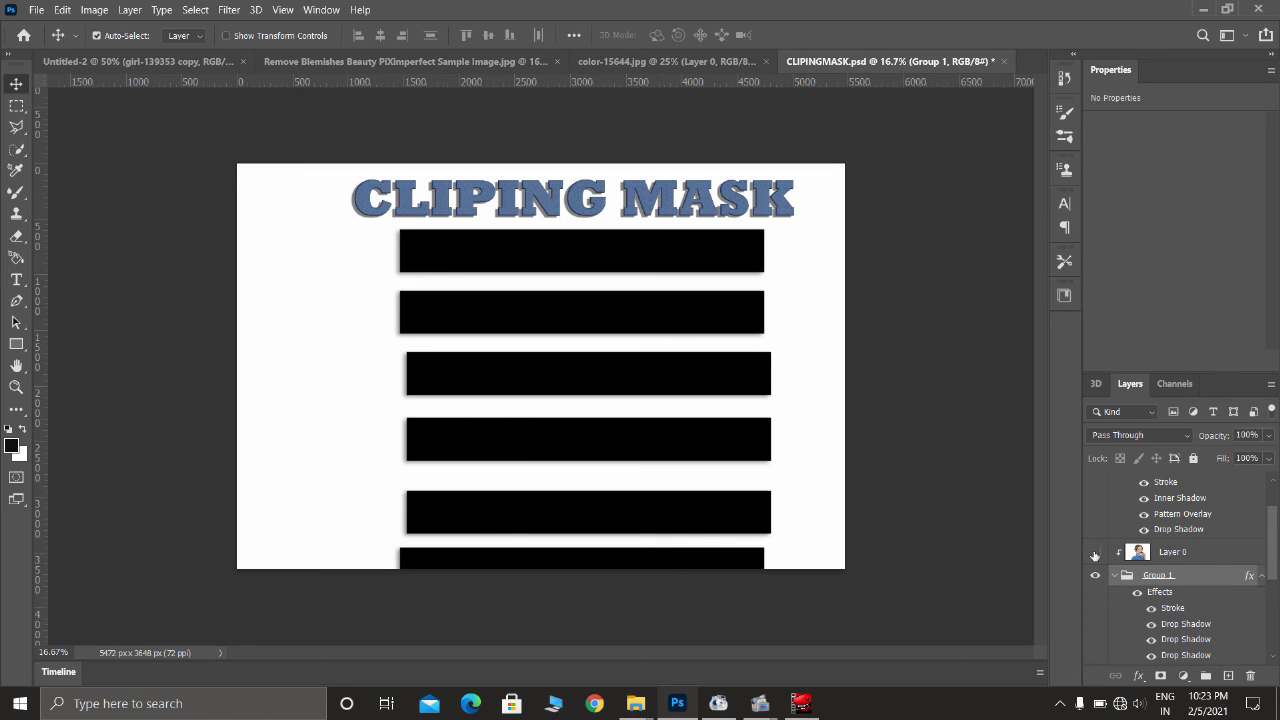
{"action": "left_click", "coordinate": [1095, 553]}
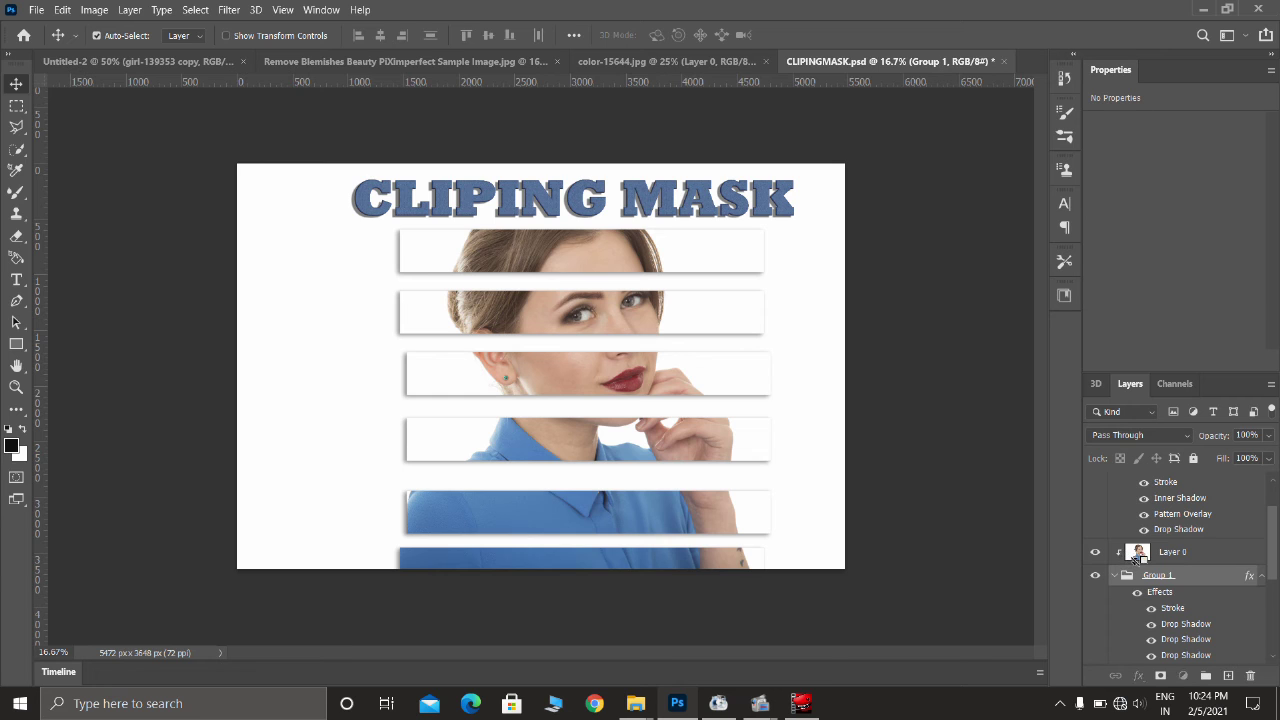
Step: Release the clipping mask between the portrait in Layer 0 and Group 1
{"action": "left_click", "coordinate": [1132, 556]}
{"action": "left_click", "coordinate": [1132, 556], "text": "alt"}
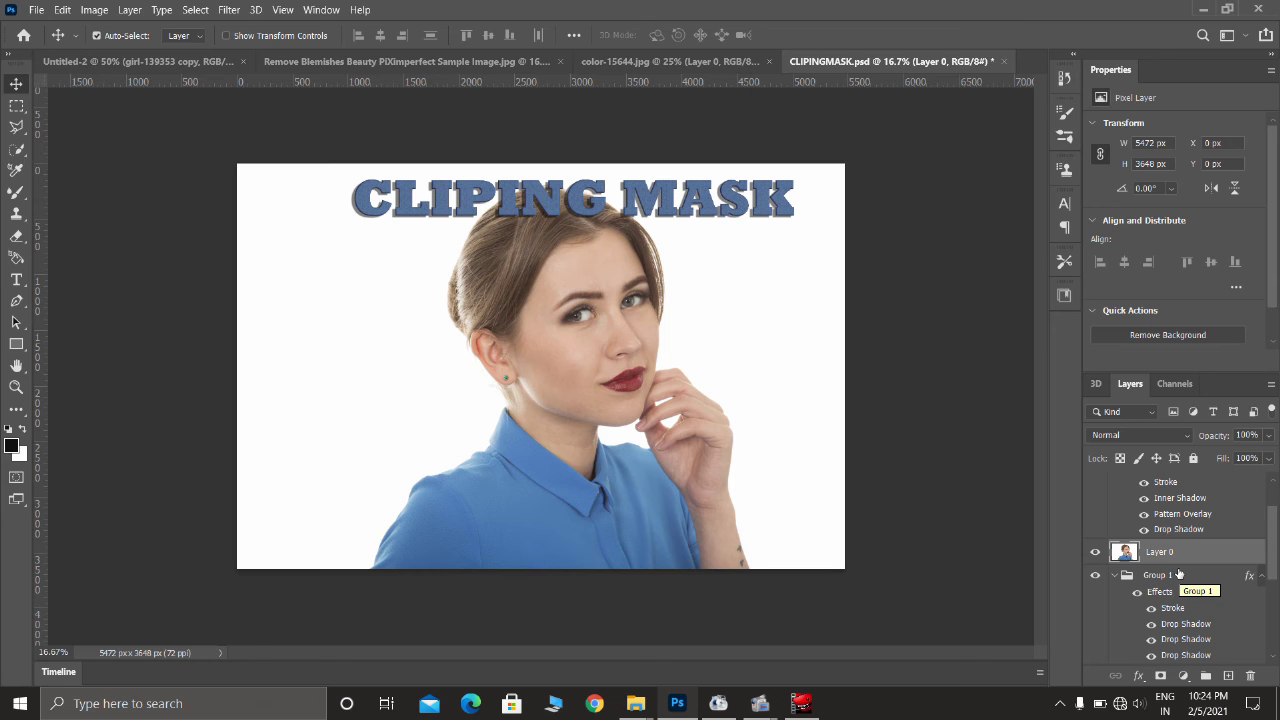
Step: Examine the contents of Group 1, including its rectangle shape layers and layer effects, and its place beneath Layer 0
{"action": "left_click", "coordinate": [1114, 576]}
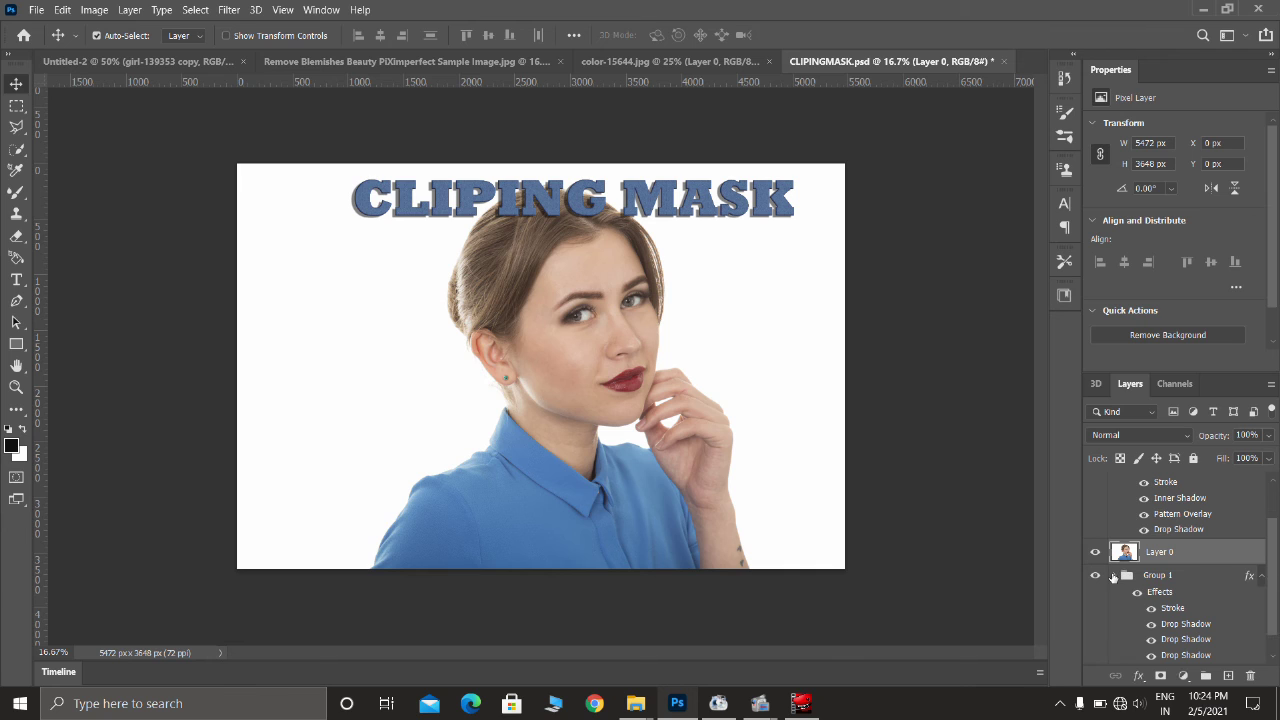
{"action": "scroll", "coordinate": [1163, 606], "scroll_direction": "down", "scroll_amount": 1}
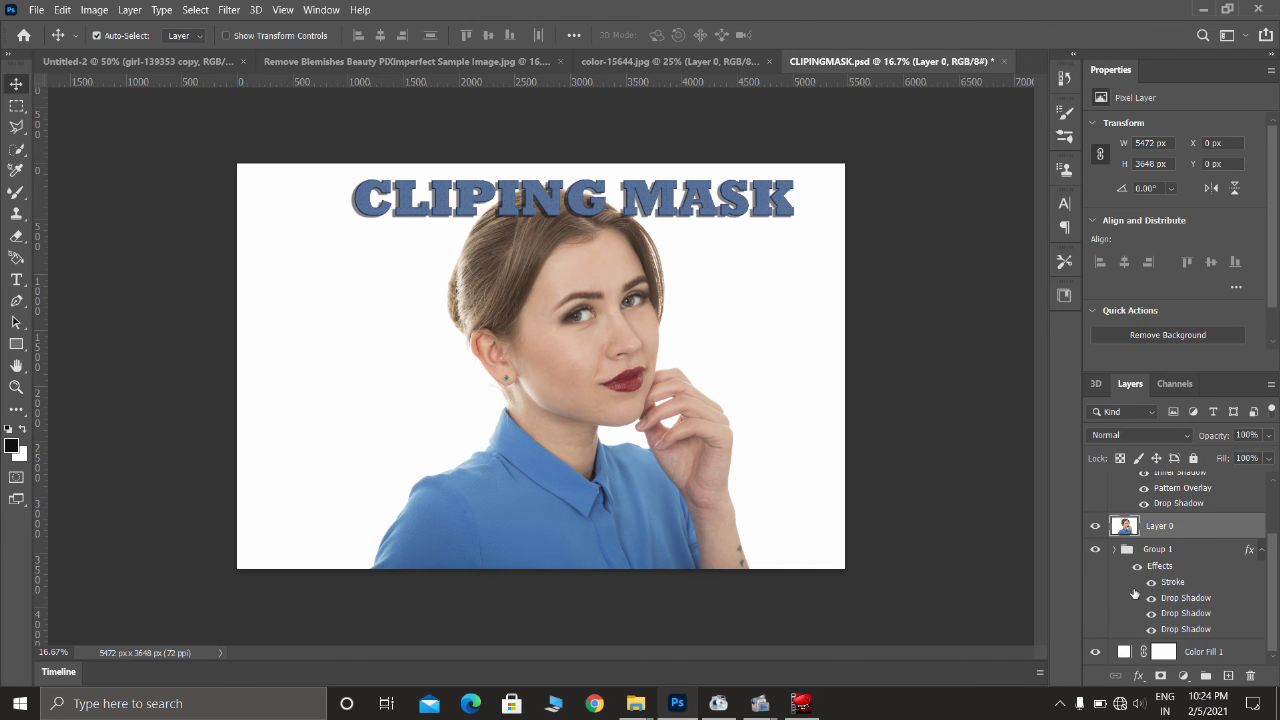
{"action": "left_click", "coordinate": [1116, 550]}
{"action": "scroll", "coordinate": [1163, 586], "scroll_direction": "down", "scroll_amount": 5}
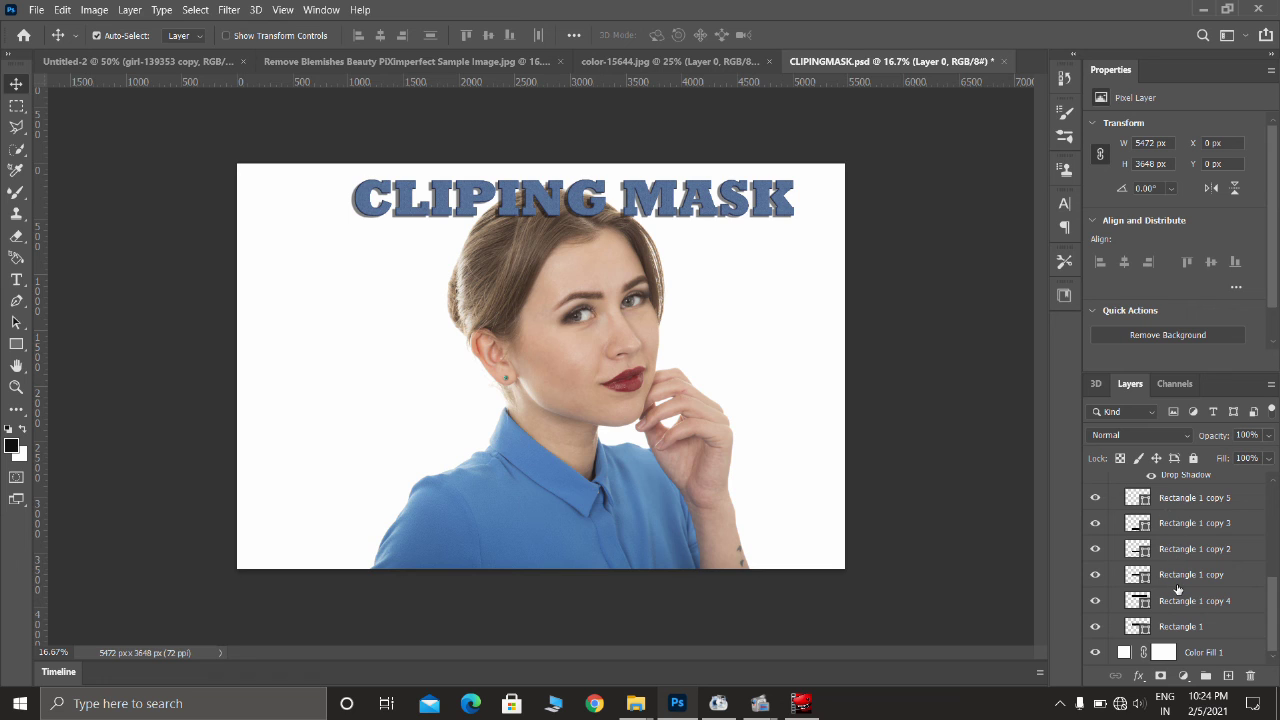
{"action": "scroll", "coordinate": [1183, 625], "scroll_direction": "up", "scroll_amount": 5}
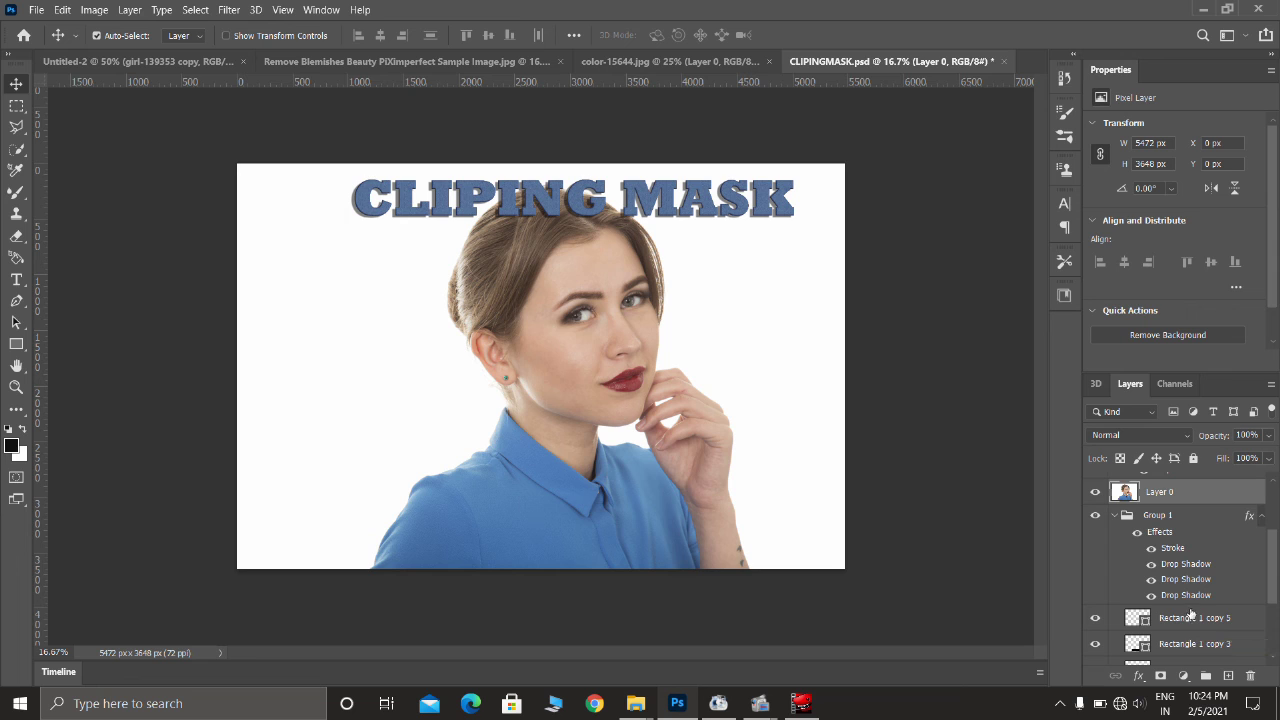
{"action": "scroll", "coordinate": [1190, 612], "scroll_direction": "down", "scroll_amount": 3}
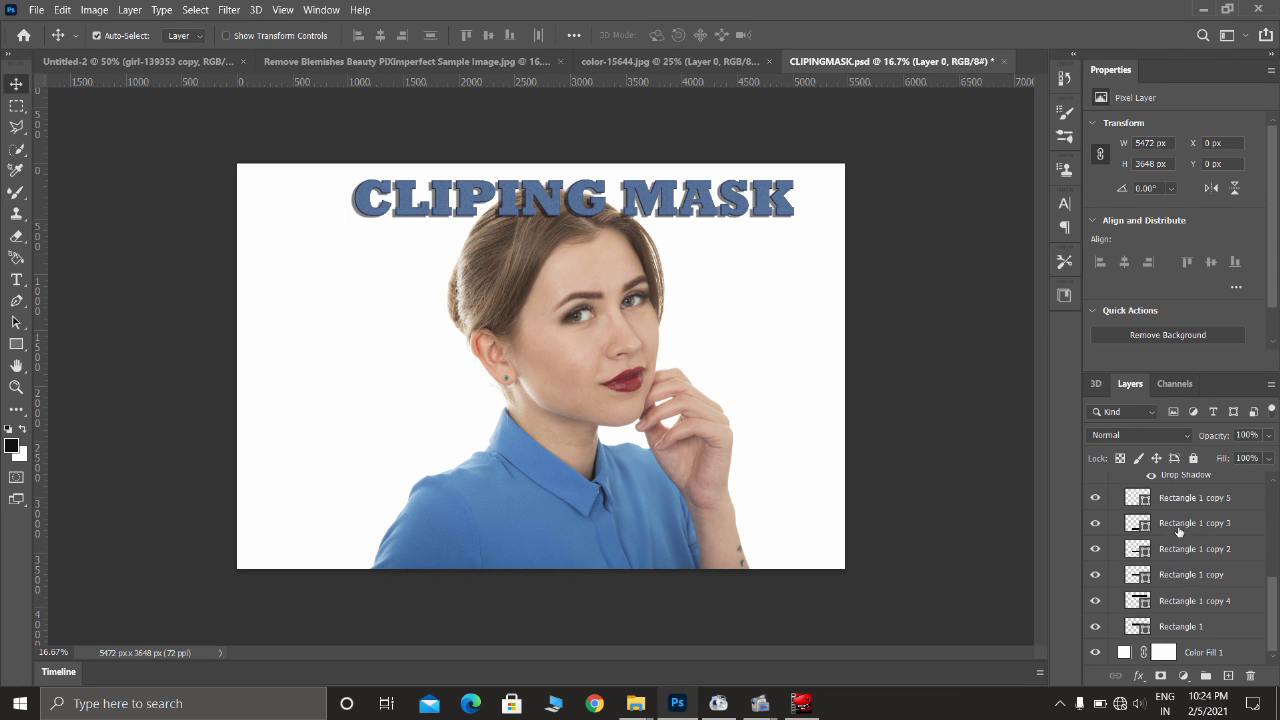
{"action": "scroll", "coordinate": [1178, 538], "scroll_direction": "up", "scroll_amount": 3}
{"action": "scroll", "coordinate": [1178, 540], "scroll_direction": "up", "scroll_amount": 2}
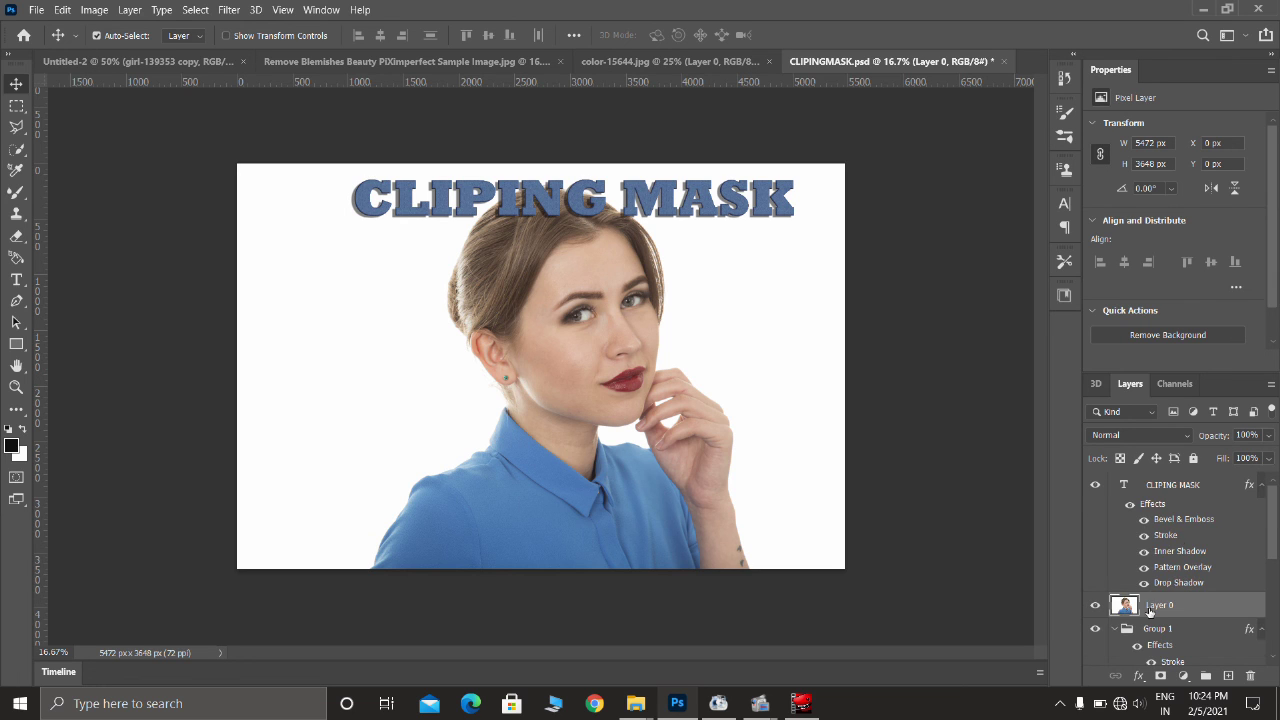
Step: Collapse Group 1 and clip the Layer 0 portrait to the whole group of rectangles
{"action": "scroll", "coordinate": [1170, 622], "scroll_direction": "down", "scroll_amount": 2}
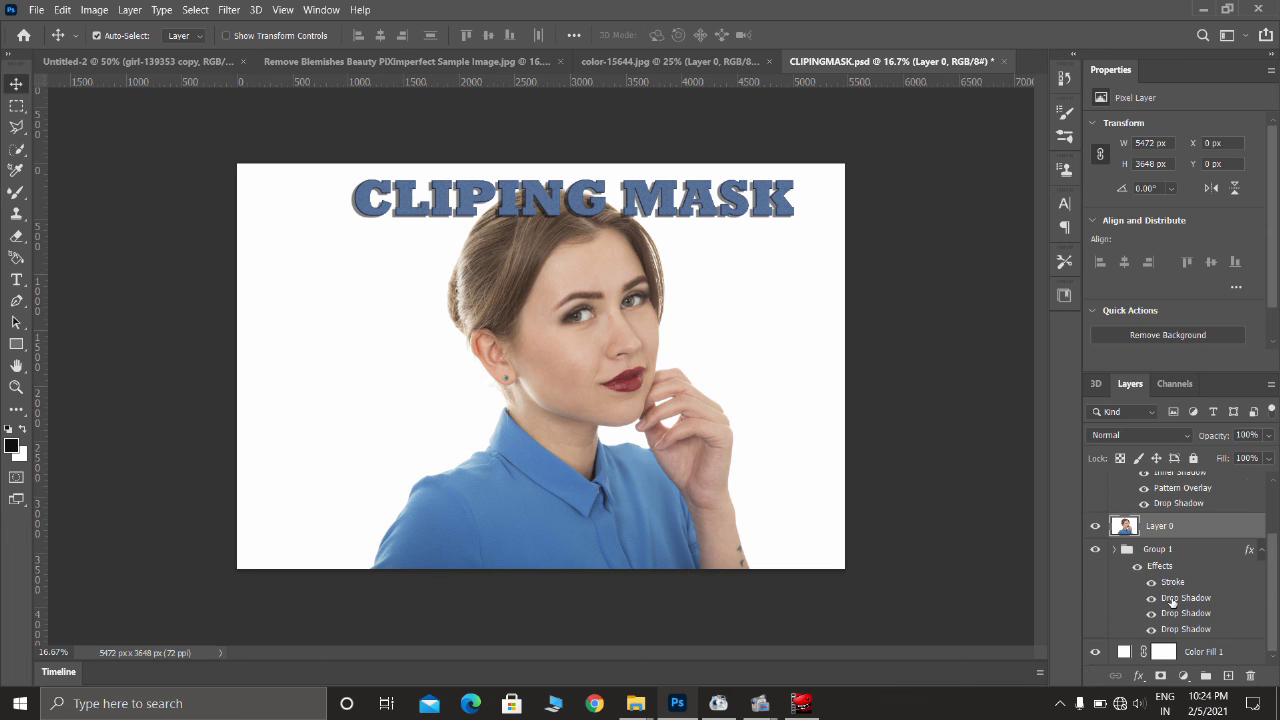
{"action": "left_click", "coordinate": [1162, 537], "text": "alt"}
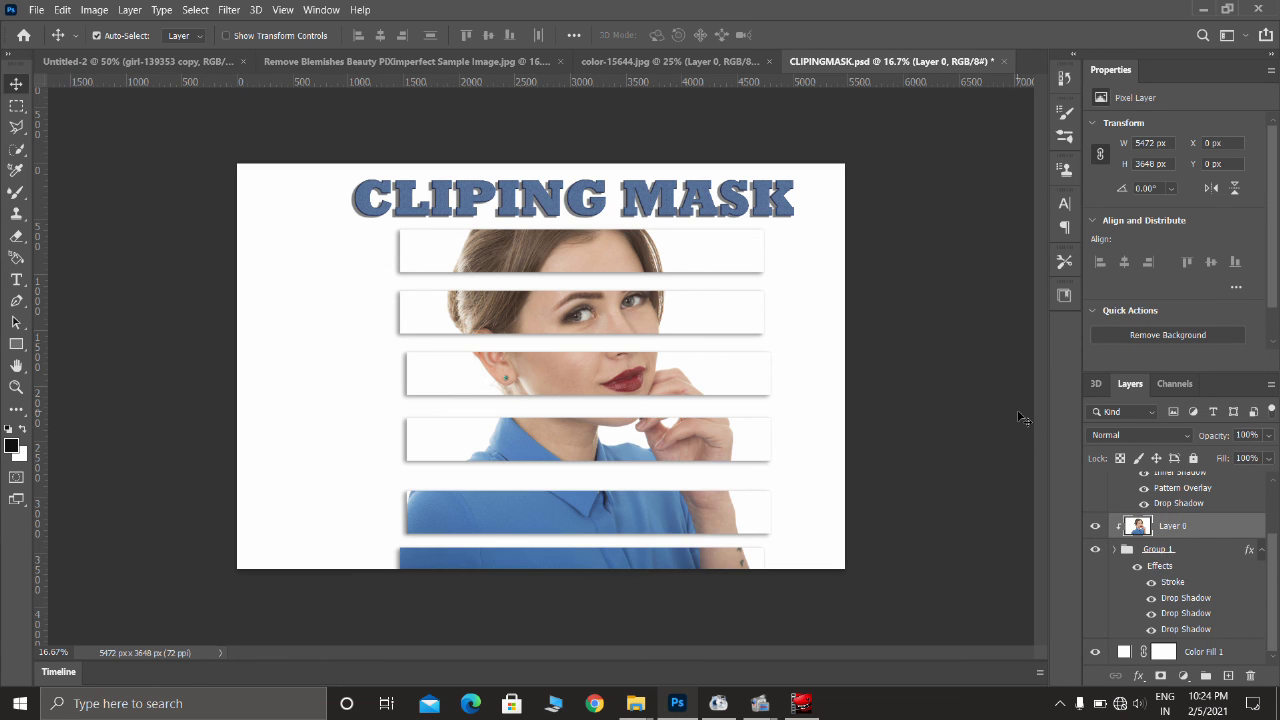